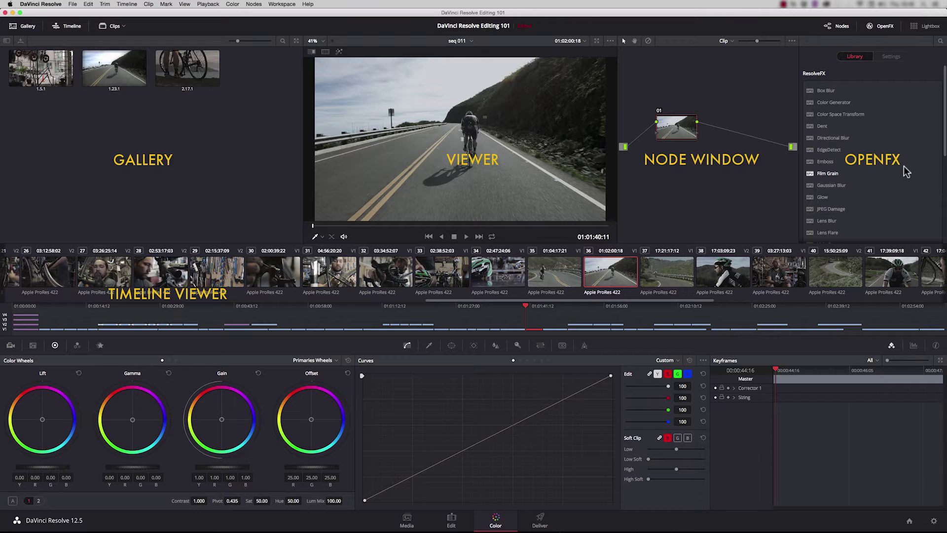
Preview the clip grid and a waveform in place of keyframes, then restore the normal layout
{"action": "left_click", "coordinate": [924, 29]}
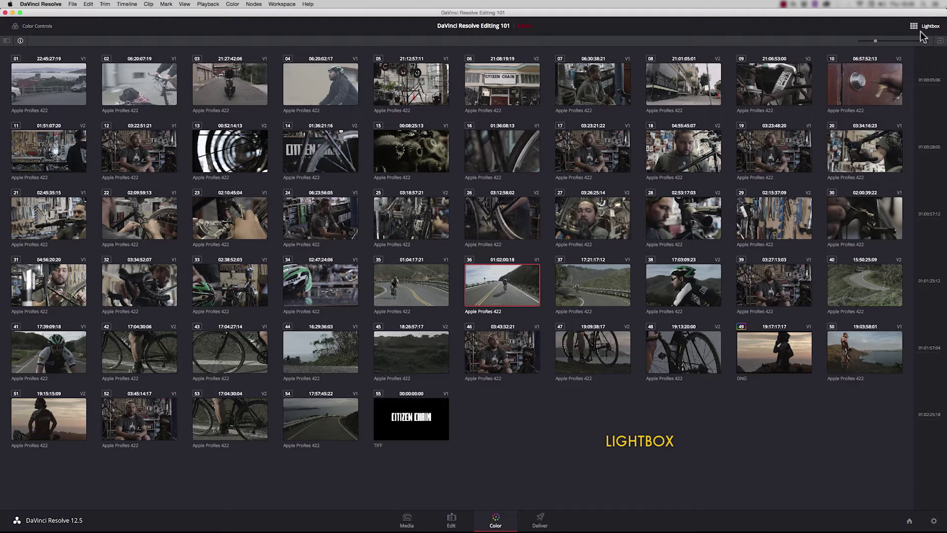
{"action": "left_click", "coordinate": [920, 31]}
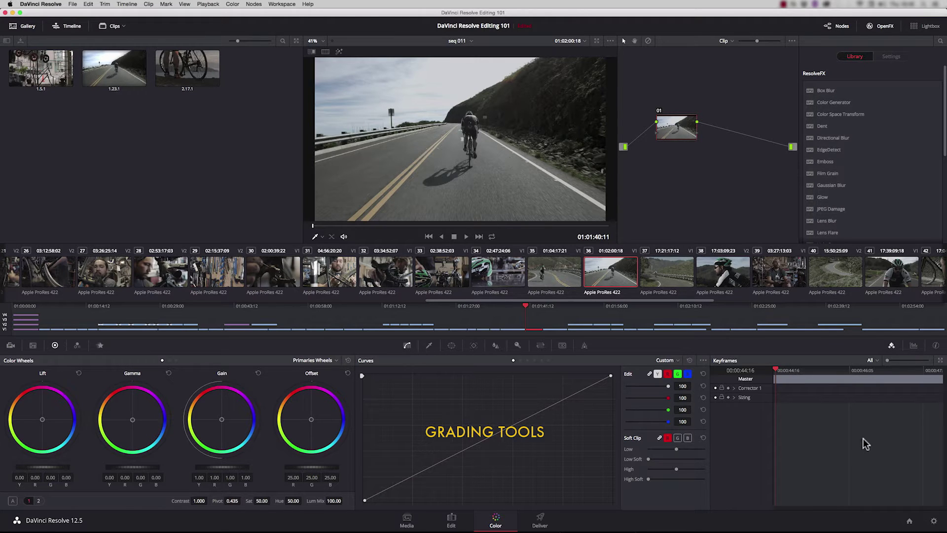
{"action": "left_click", "coordinate": [916, 344]}
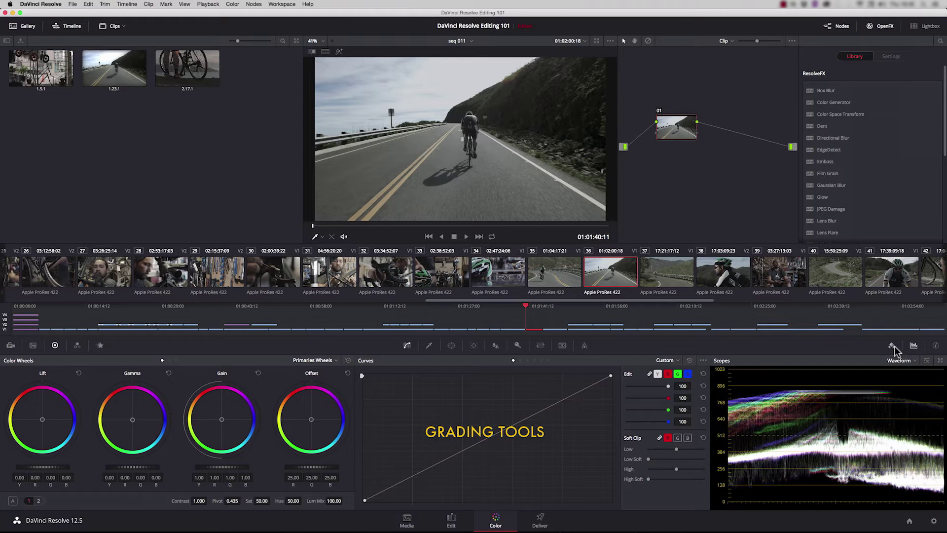
{"action": "left_click", "coordinate": [893, 345]}
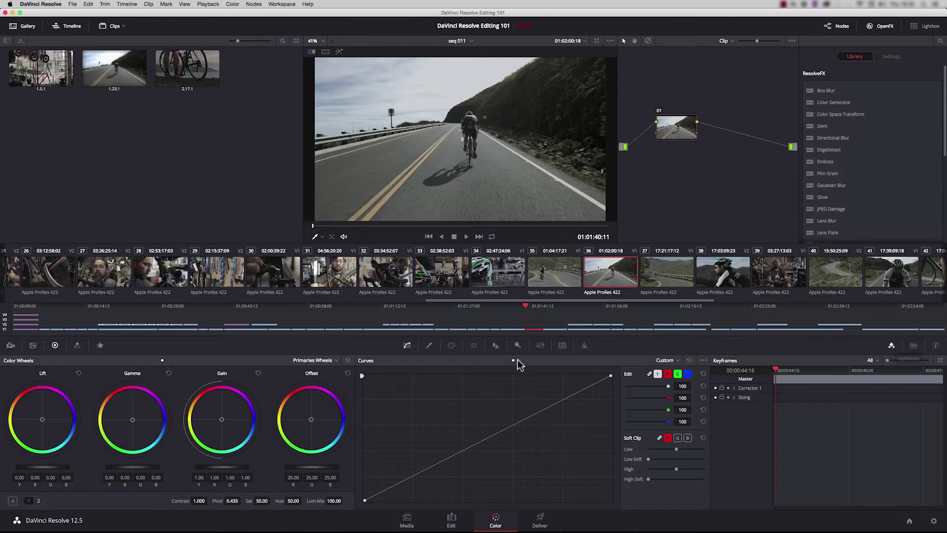
Toggle the gallery, mini timeline and effects library, and drag the gallery/viewer divider slightly left
{"action": "left_click", "coordinate": [26, 26]}
{"action": "left_click", "coordinate": [23, 26]}
{"action": "left_click", "coordinate": [67, 27]}
{"action": "left_click", "coordinate": [70, 29]}
{"action": "left_click_drag", "start_coordinate": [302, 146], "coordinate": [281, 160]}
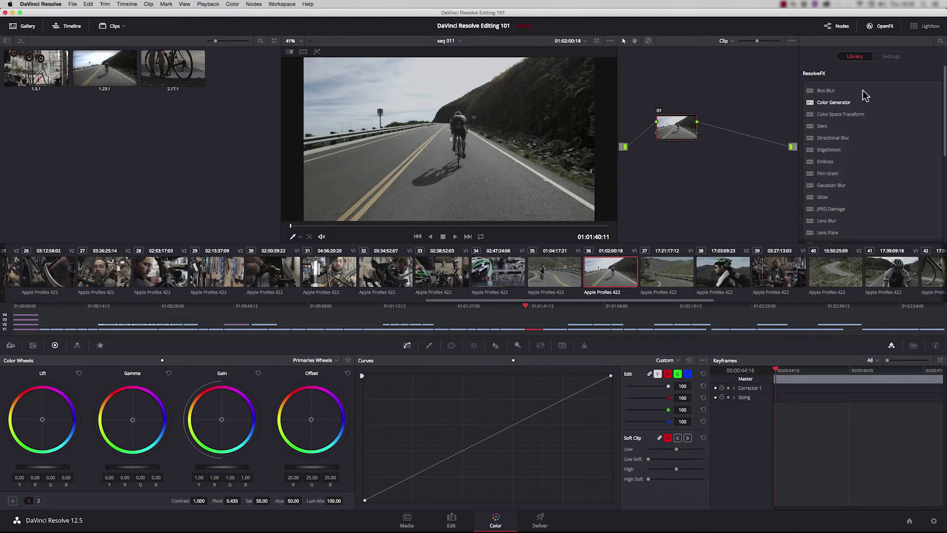
{"action": "left_click", "coordinate": [883, 26]}
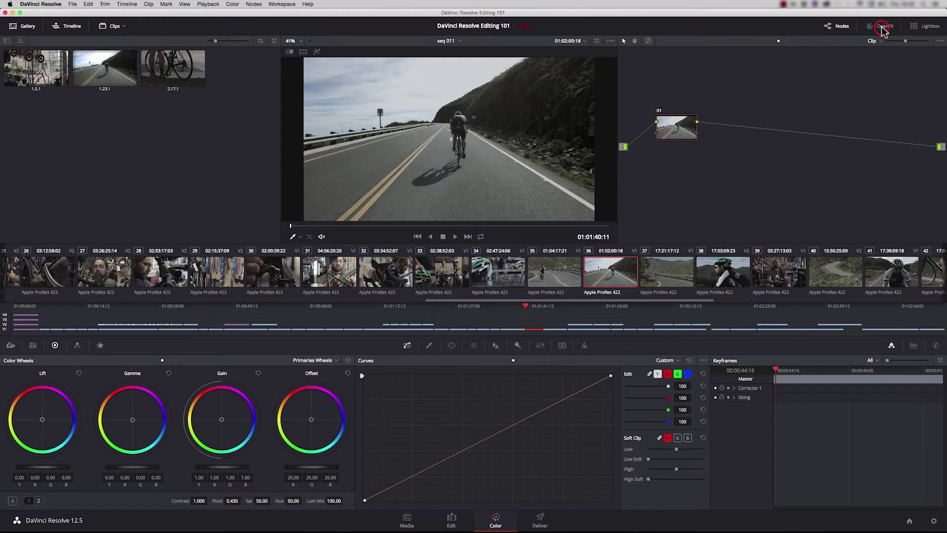
{"action": "left_click", "coordinate": [883, 27]}
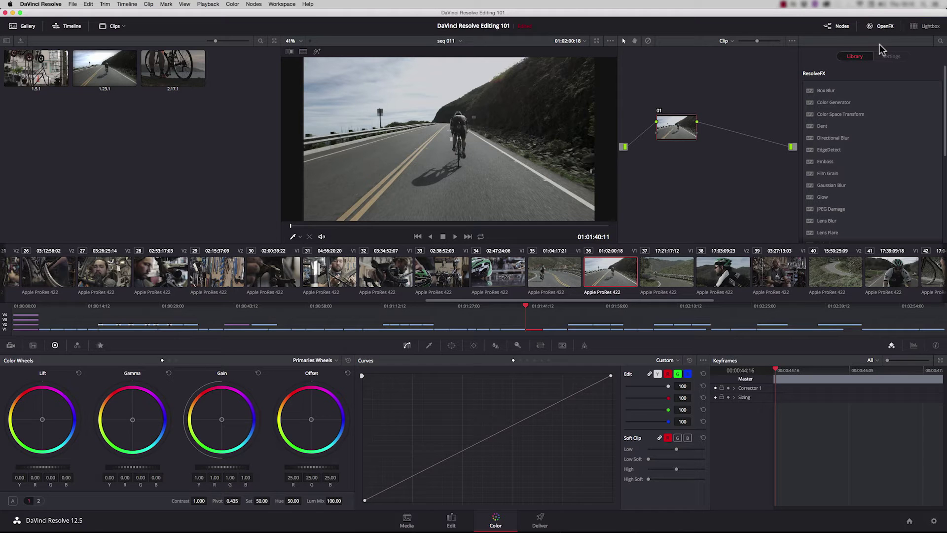
Pop the scopes into a floating window and bring up the helmeted cyclist close-up, clip 38
{"action": "key", "text": "shift+super+w"}
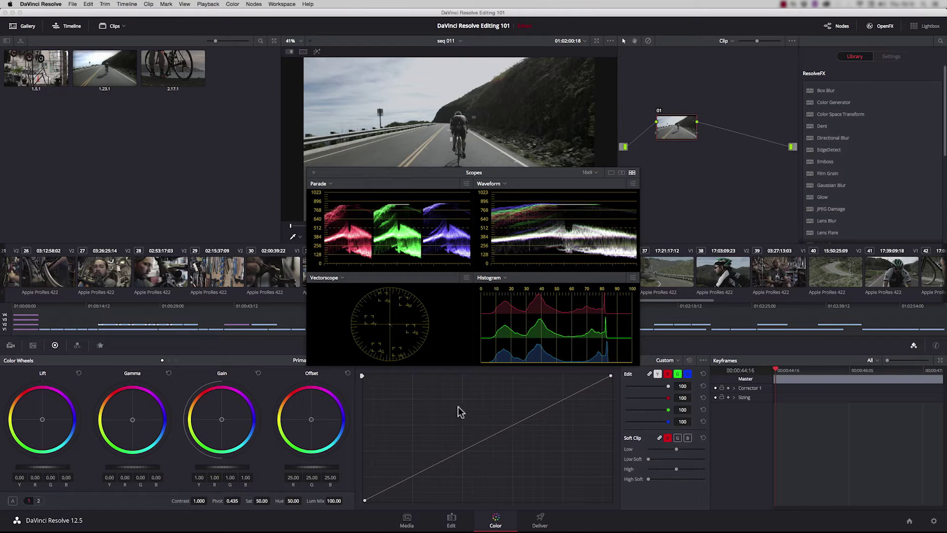
{"action": "left_click", "coordinate": [726, 272]}
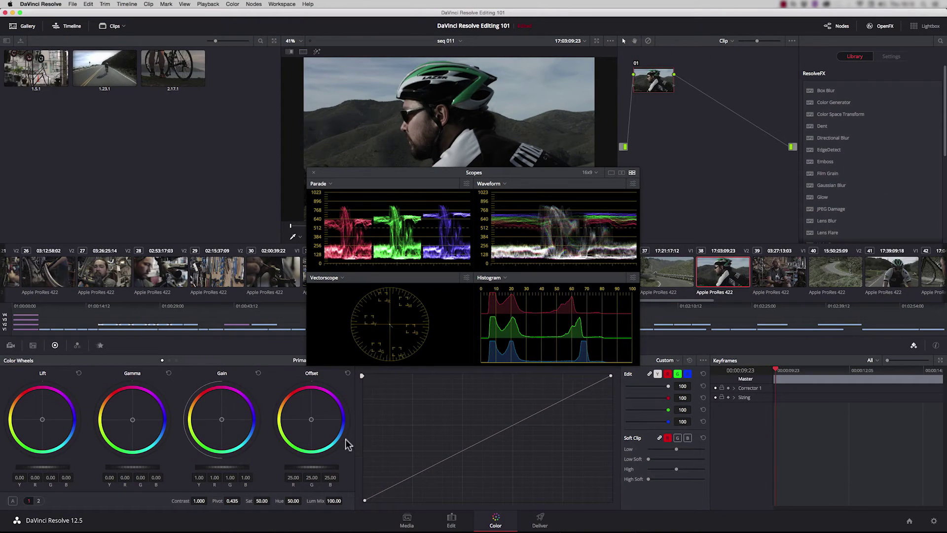
Raise the vectorscope brightness, testing saturation changes and undoing them back to 50
{"action": "left_click_drag", "start_coordinate": [260, 501], "coordinate": [271, 500]}
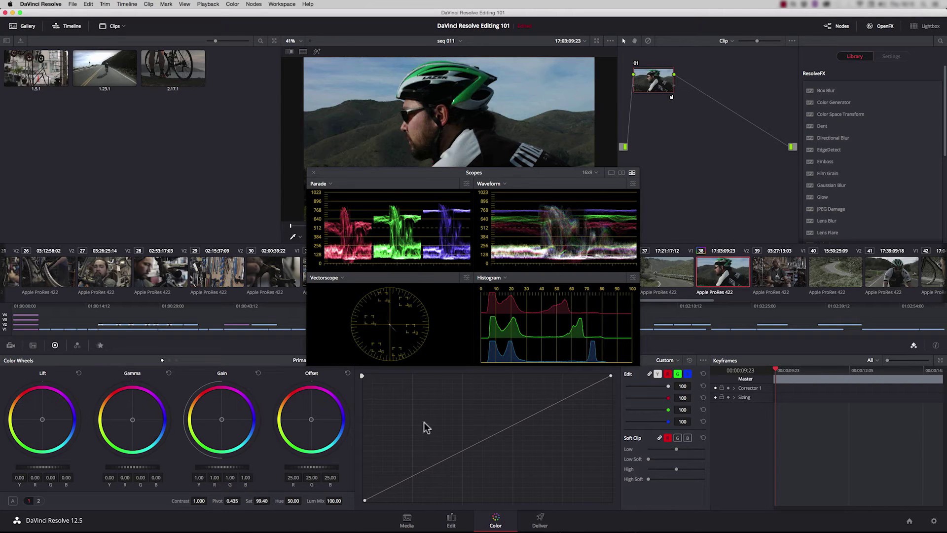
{"action": "left_click", "coordinate": [466, 277]}
{"action": "left_click_drag", "start_coordinate": [406, 284], "coordinate": [430, 285]}
{"action": "left_click_drag", "start_coordinate": [262, 500], "coordinate": [224, 500]}
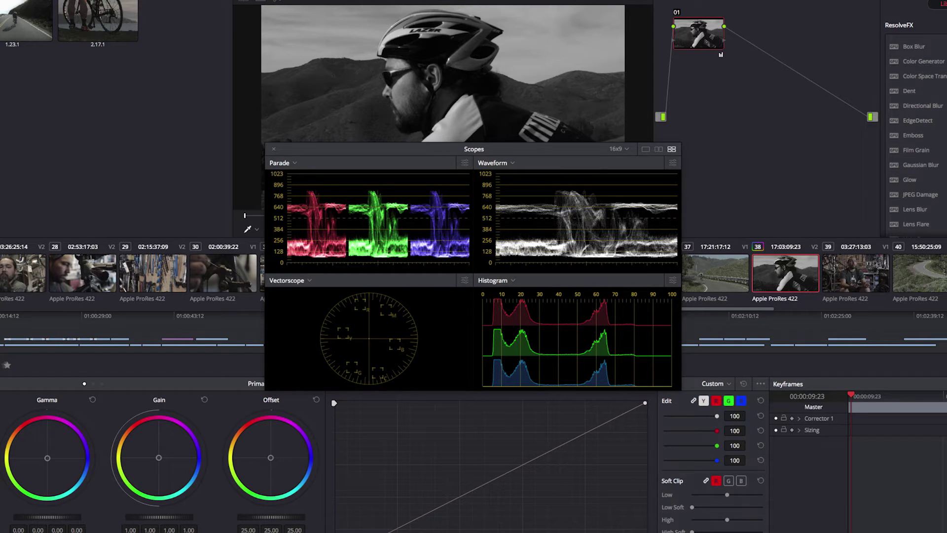
{"action": "key", "text": "ctrl+z"}
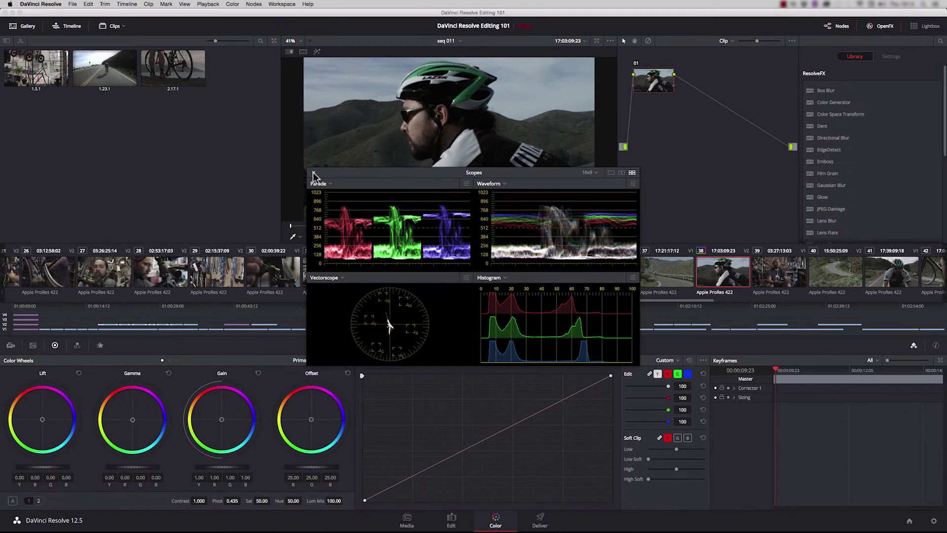
Close the floating Scopes window and select clip 02, the dog riding beside a bicycle
{"action": "left_click", "coordinate": [273, 148]}
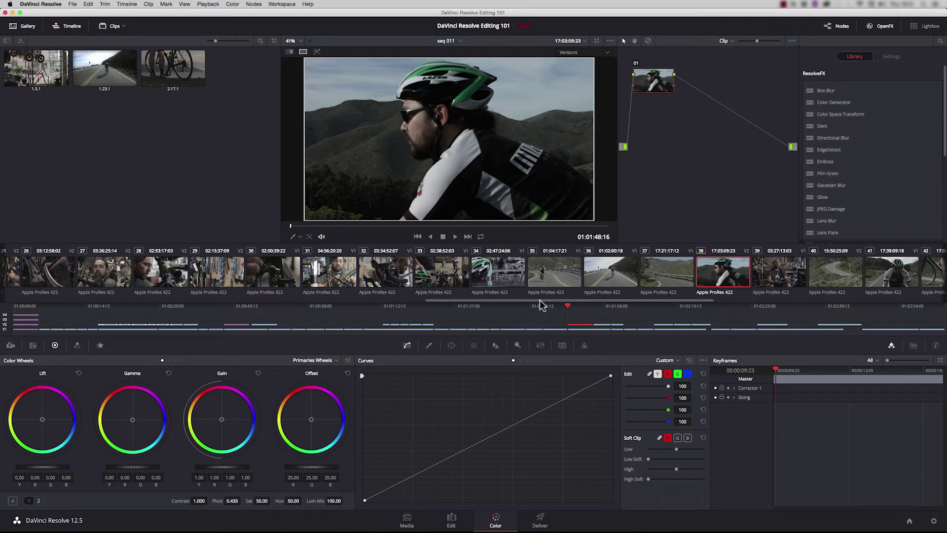
{"action": "left_click_drag", "start_coordinate": [549, 299], "coordinate": [65, 317]}
{"action": "left_click", "coordinate": [52, 320]}
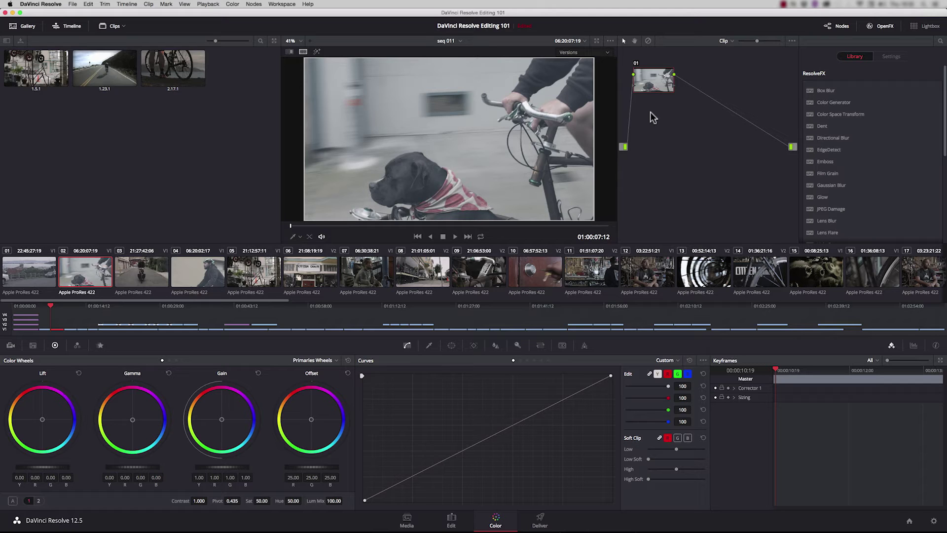
Auto Balance the dog clip (gamma -0.02, gain about 1.02), then visit Edit and return to Color
{"action": "left_click", "coordinate": [13, 501]}
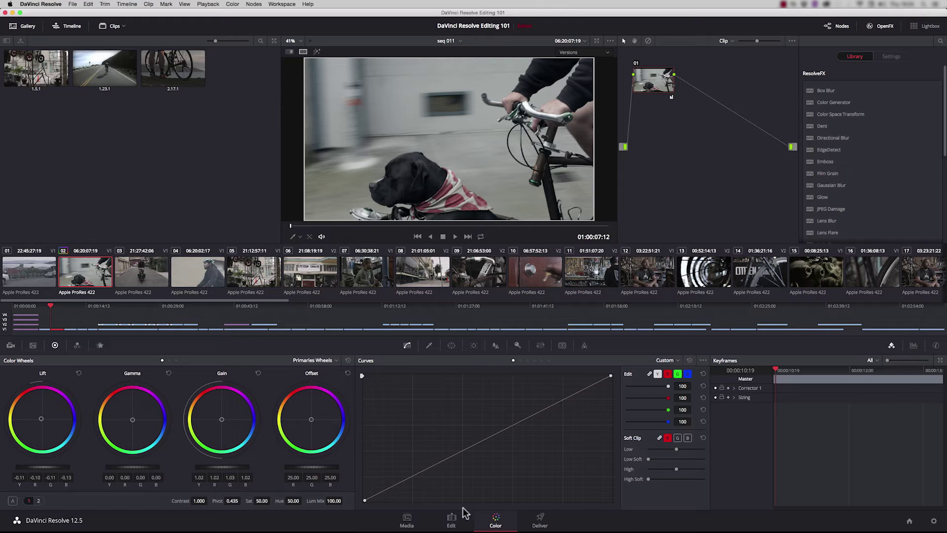
{"action": "left_click", "coordinate": [452, 522]}
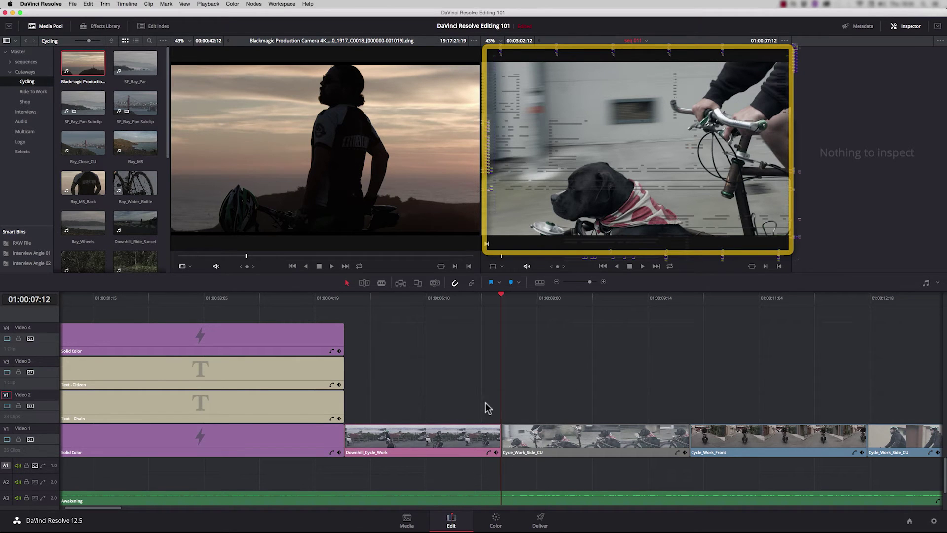
{"action": "left_click", "coordinate": [496, 520]}
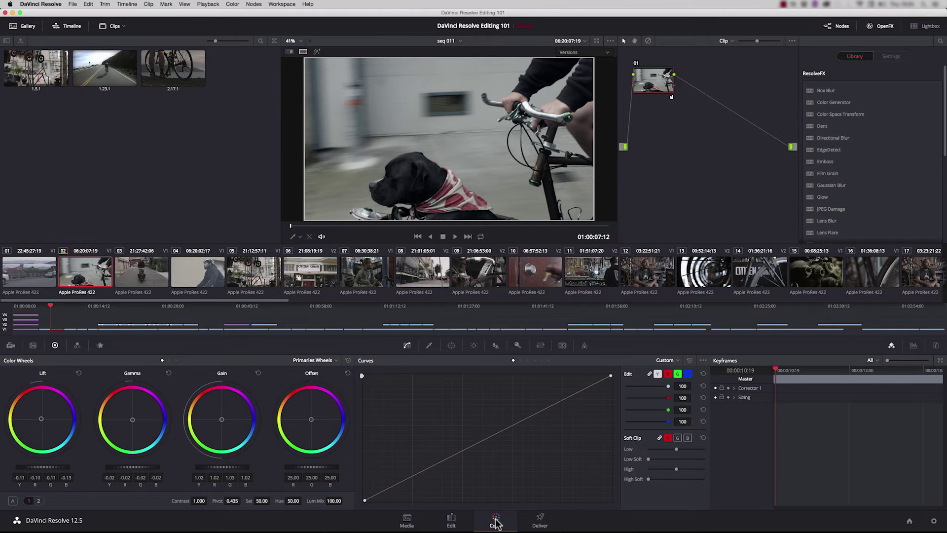
Reset node 01's grade to neutral and dock a Waveform scope beside the grading tools
{"action": "right_click", "coordinate": [652, 86]}
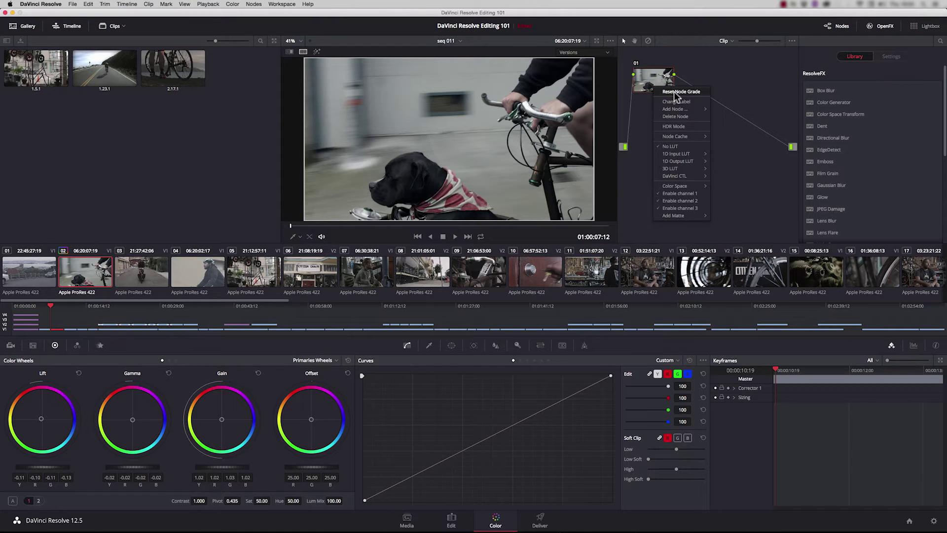
{"action": "left_click", "coordinate": [674, 91]}
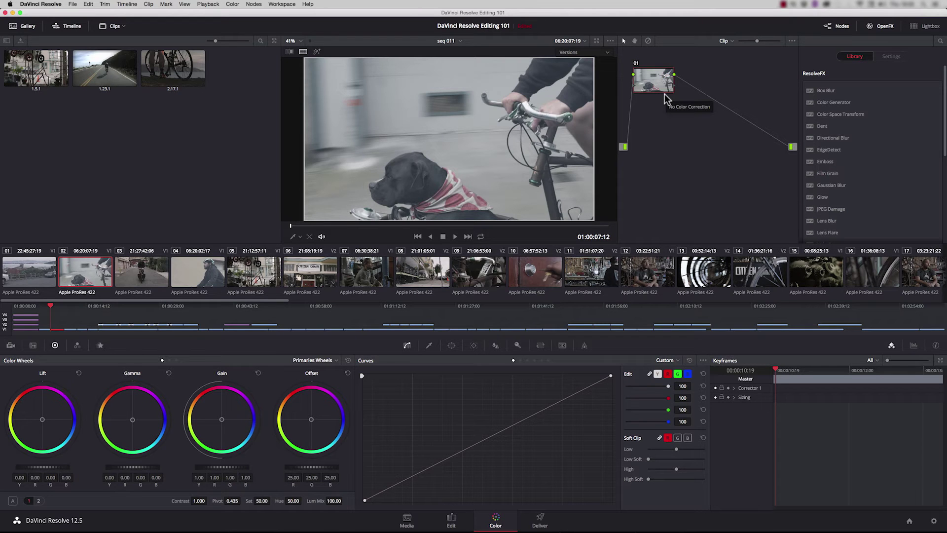
{"action": "left_click", "coordinate": [914, 346]}
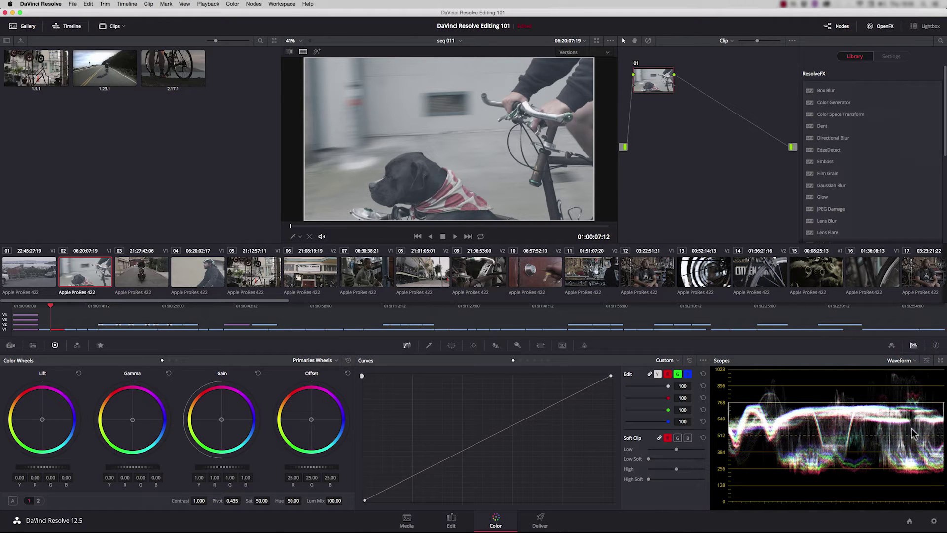
{"action": "left_click", "coordinate": [912, 360]}
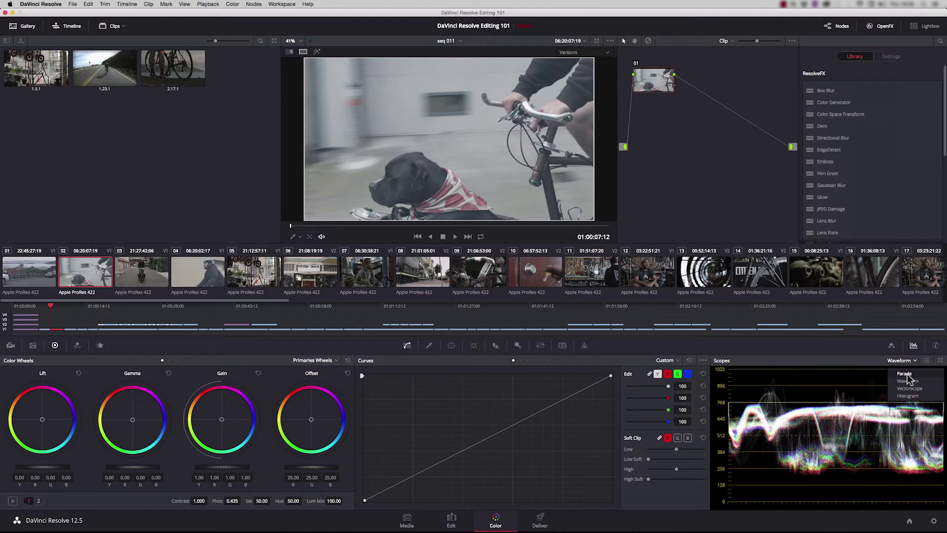
{"action": "left_click", "coordinate": [873, 368]}
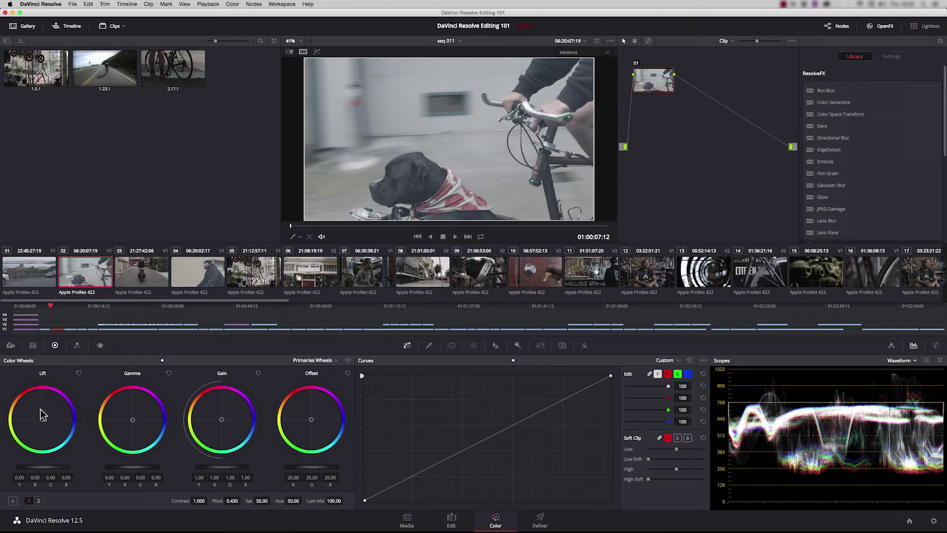
Lower the dog clip's master lift to -0.11 and set master gain to 0.99
{"action": "mouse_move", "coordinate": [55, 466]}
{"action": "left_mouse_down"}
{"action": "mouse_move", "coordinate": [39, 466]}
{"action": "mouse_move", "coordinate": [55, 467]}
{"action": "left_mouse_up"}
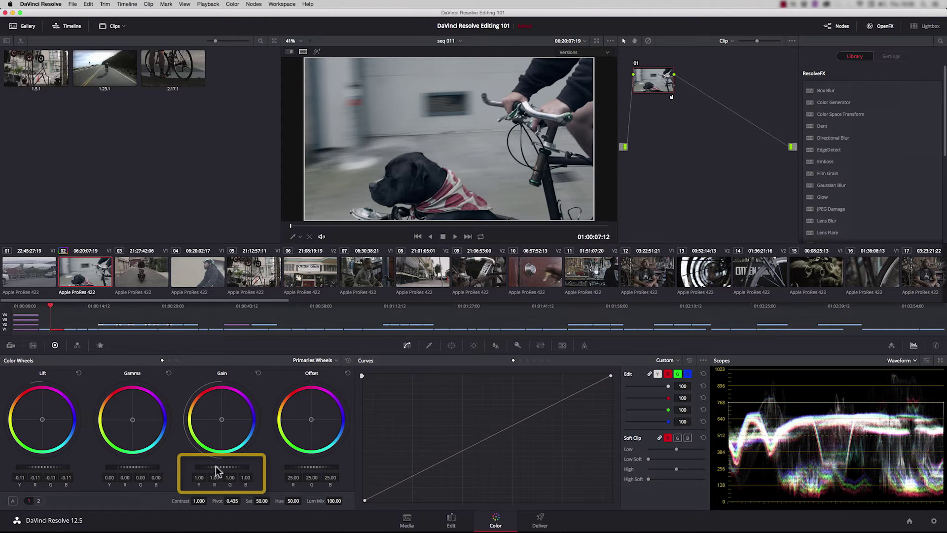
{"action": "left_click_drag", "start_coordinate": [215, 466], "coordinate": [220, 466]}
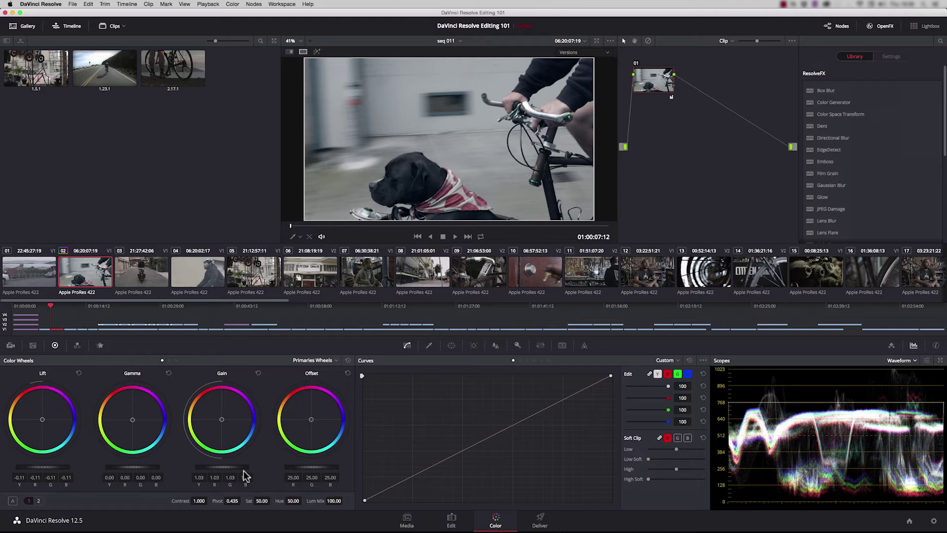
{"action": "left_click_drag", "start_coordinate": [246, 476], "coordinate": [232, 476]}
{"action": "left_click", "coordinate": [902, 360]}
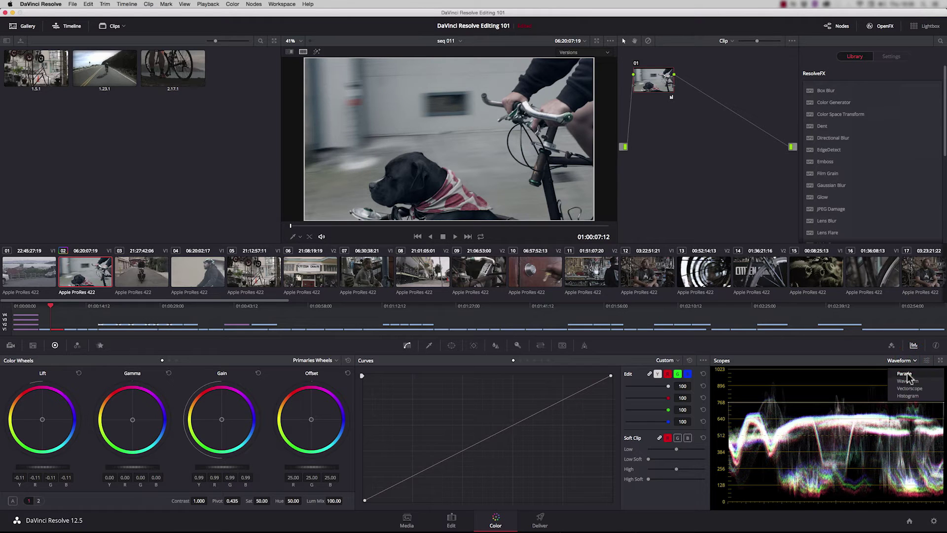
Switch to RGB Parade, drop lift blue to -0.15 and nudge gamma to green -0.01, blue 0.02
{"action": "left_click", "coordinate": [907, 374]}
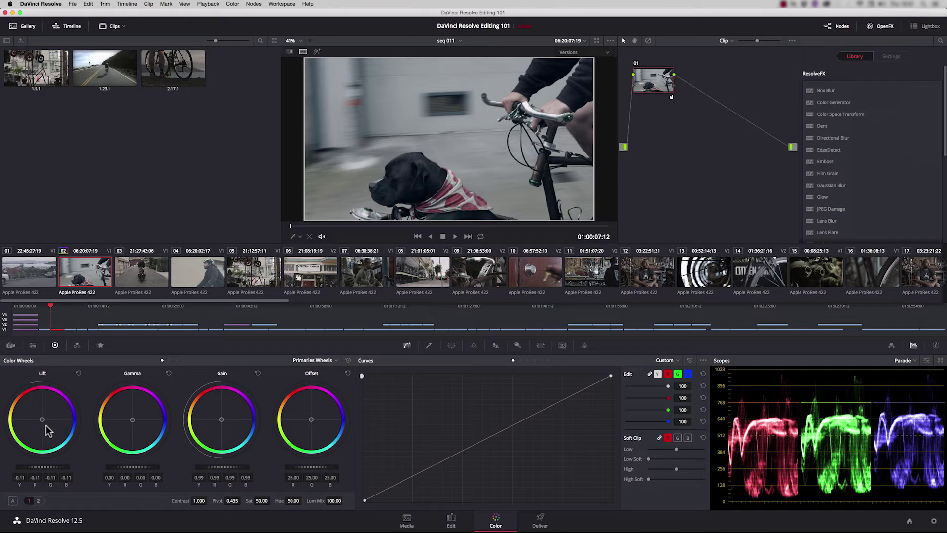
{"action": "left_click_drag", "start_coordinate": [42, 418], "coordinate": [40, 420]}
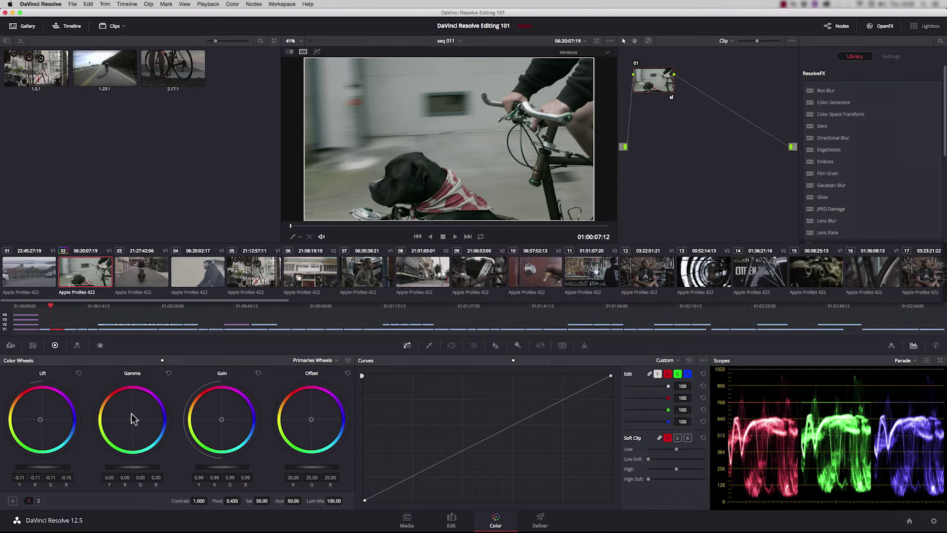
{"action": "left_click_drag", "start_coordinate": [132, 419], "coordinate": [136, 422]}
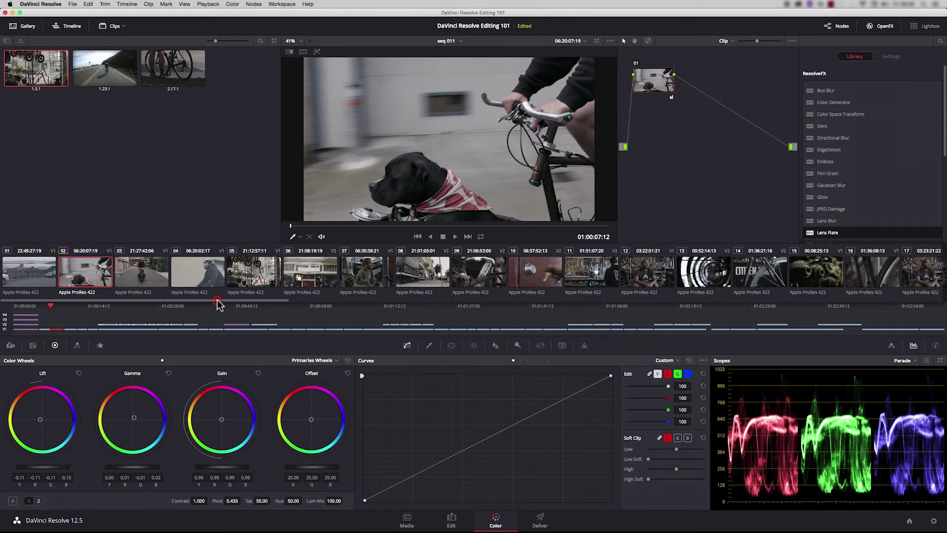
Select the sunset silhouette clip 49 at the end of the strip and add serial node 02
{"action": "left_click_drag", "start_coordinate": [216, 300], "coordinate": [766, 326]}
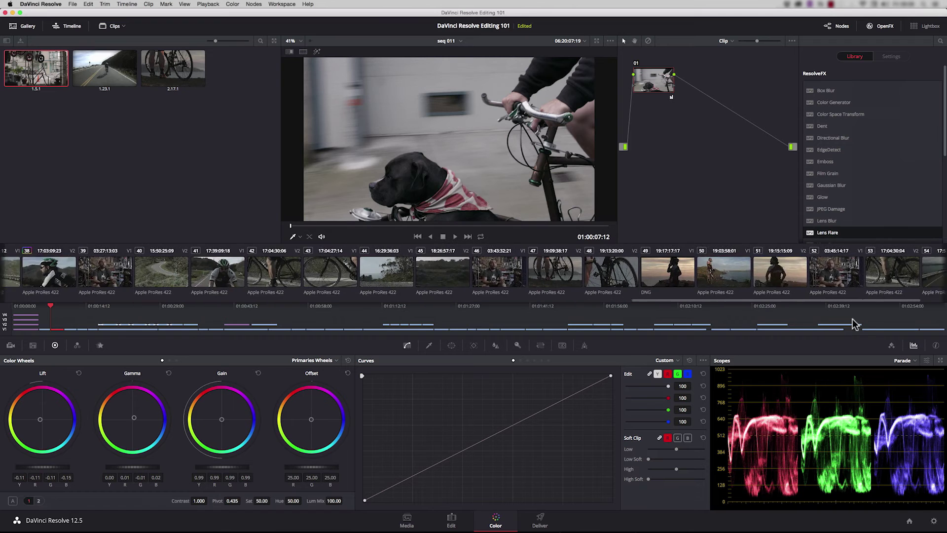
{"action": "scroll", "coordinate": [858, 324], "scroll_direction": "right", "scroll_amount": 3}
{"action": "left_click", "coordinate": [592, 286]}
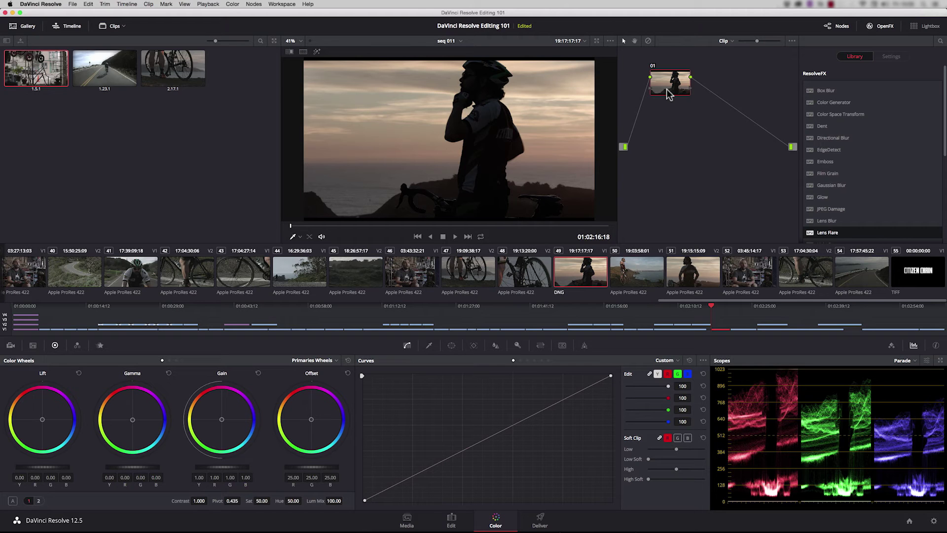
{"action": "key", "text": "alt+s"}
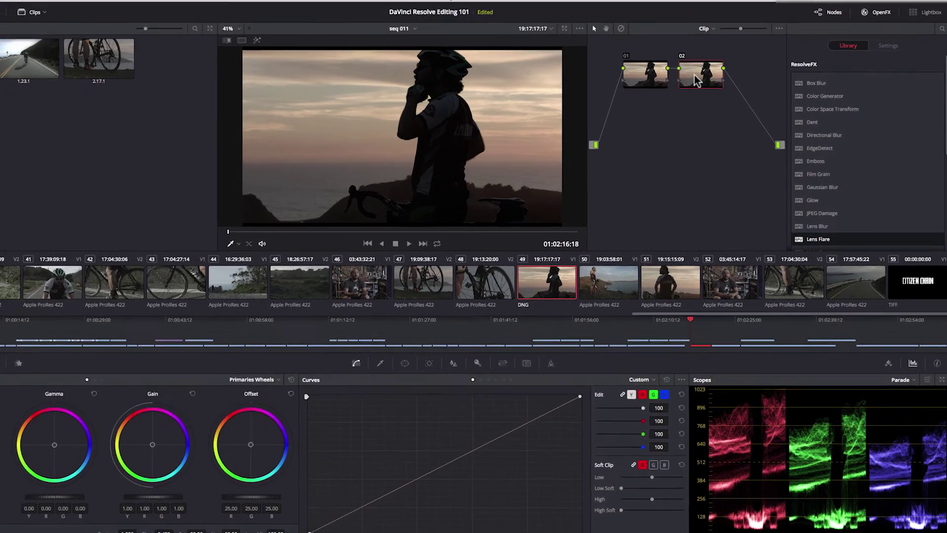
Apply the Blackmagic 4K Film to Rec709 LUT to node 02
{"action": "right_click", "coordinate": [714, 77]}
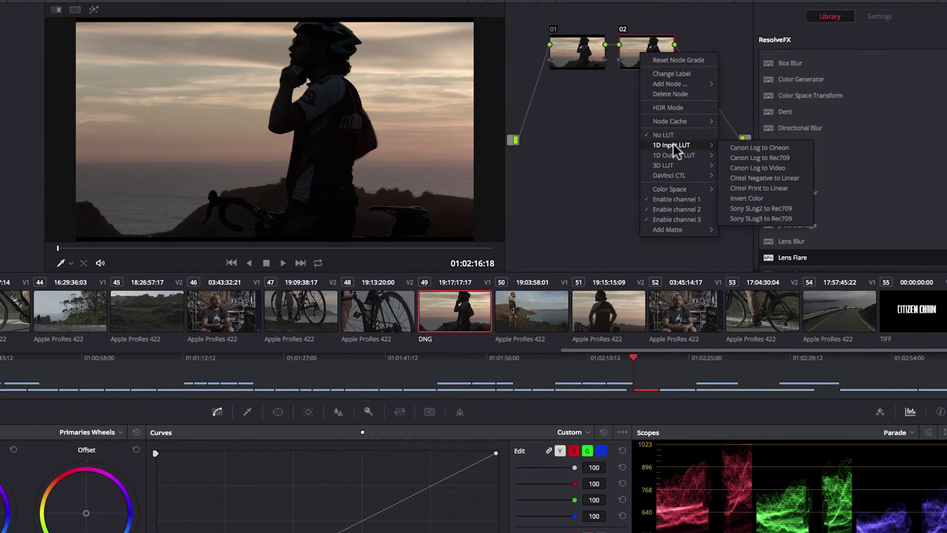
{"action": "mouse_move", "coordinate": [665, 166]}
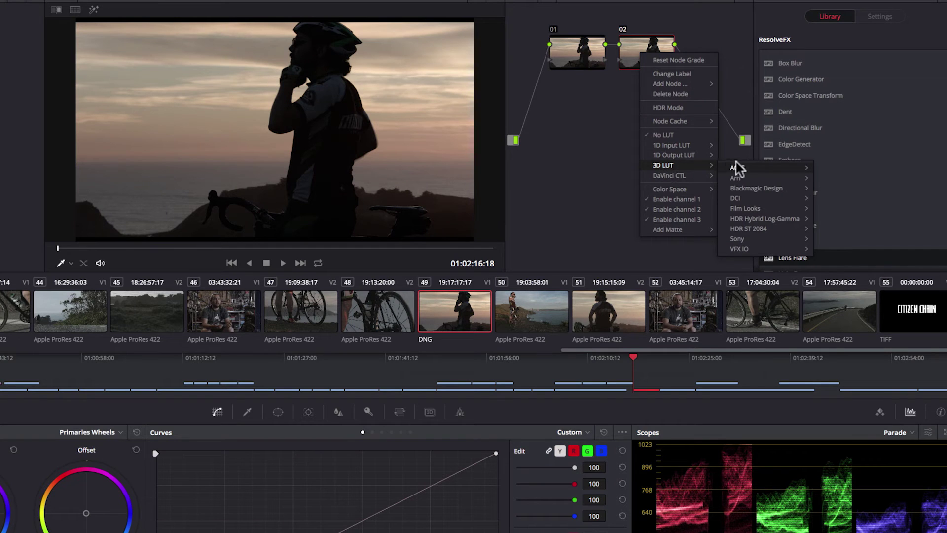
{"action": "mouse_move", "coordinate": [744, 207]}
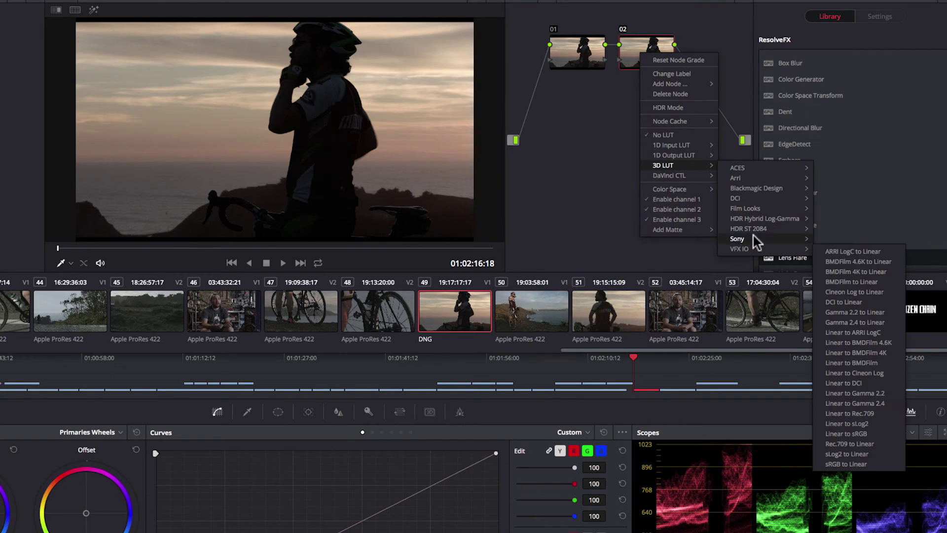
{"action": "mouse_move", "coordinate": [758, 191]}
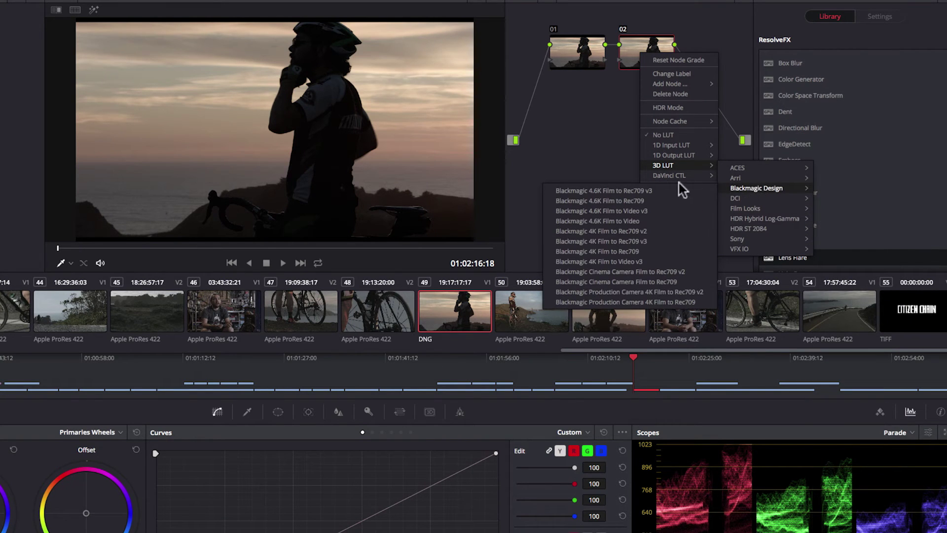
{"action": "left_click", "coordinate": [635, 252]}
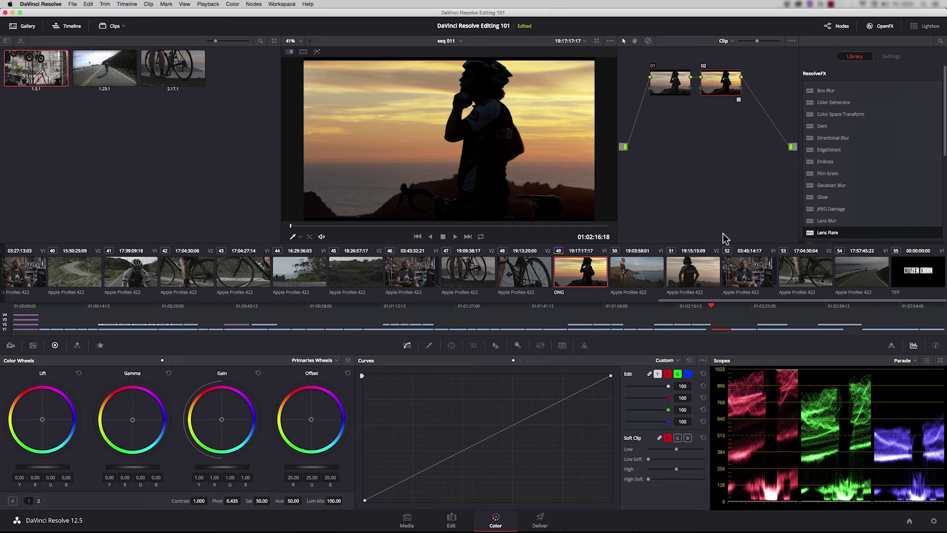
Add serial node 03 with saturation lowered to 40.20
{"action": "key", "text": "alt+s"}
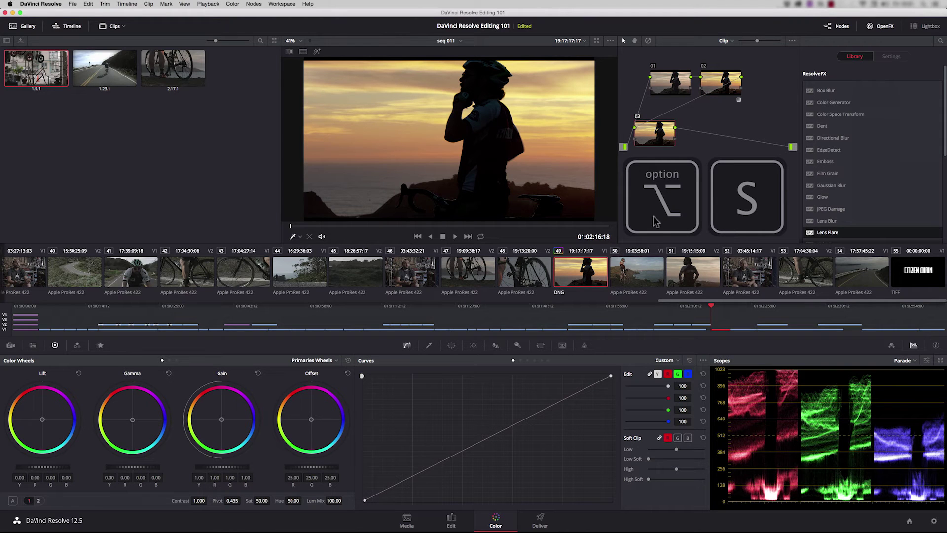
{"action": "left_click_drag", "start_coordinate": [262, 501], "coordinate": [255, 516]}
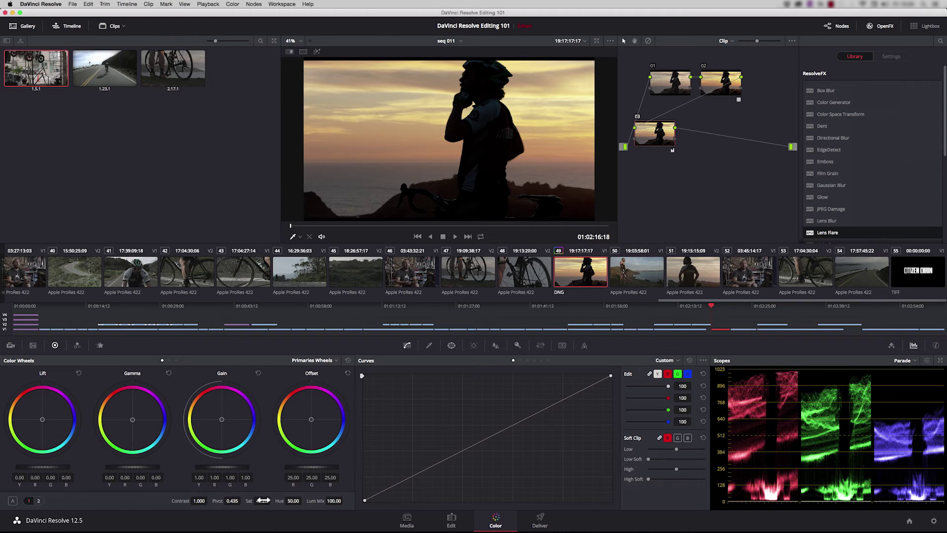
{"action": "left_click_drag", "start_coordinate": [688, 300], "coordinate": [5, 313]}
Add a second node to dog-and-bike clip 02 and raise saturation to 54.40
{"action": "left_click", "coordinate": [85, 290]}
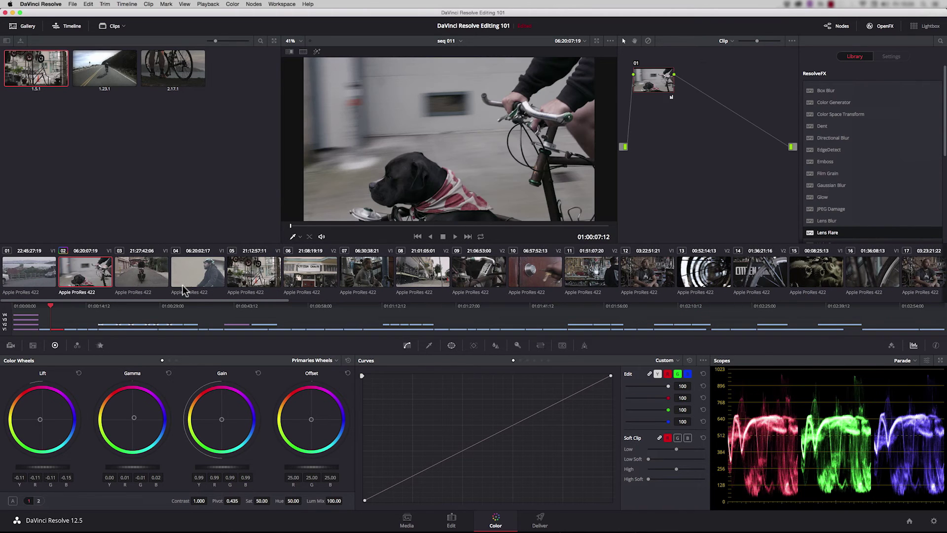
{"action": "key", "text": "alt+s"}
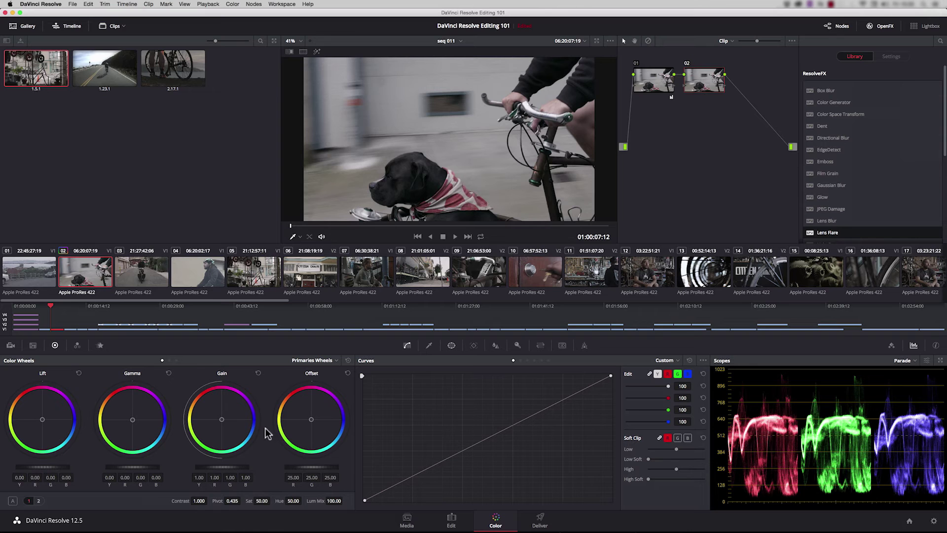
{"action": "mouse_move", "coordinate": [261, 501]}
{"action": "left_mouse_down"}
{"action": "mouse_move", "coordinate": [272, 499]}
{"action": "mouse_move", "coordinate": [259, 503]}
{"action": "left_mouse_up"}
Save the grade as gallery still 1.2.1 and preview its stored node graph
{"action": "key", "text": "super"}
{"action": "key", "text": "alt"}
{"action": "key", "text": "super+alt+g"}
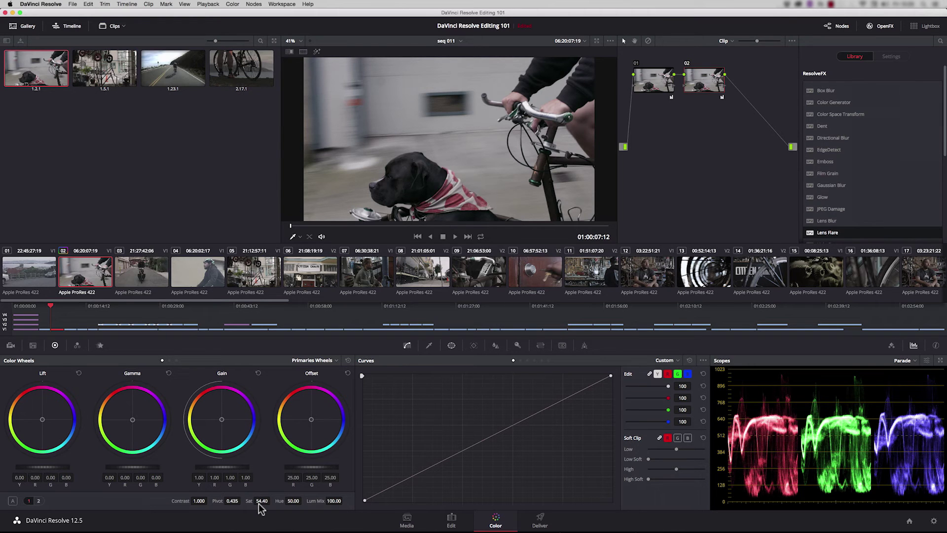
{"action": "right_click", "coordinate": [442, 119]}
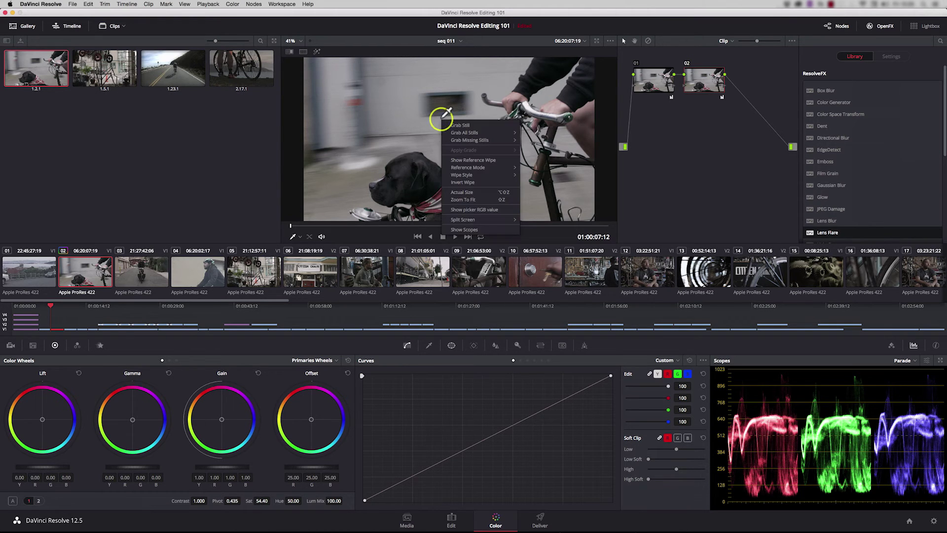
{"action": "left_click", "coordinate": [468, 127]}
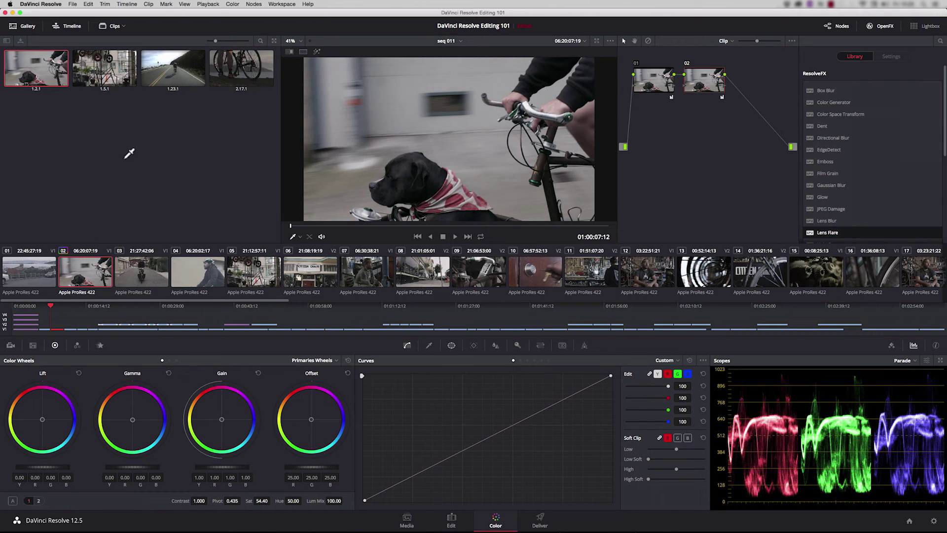
{"action": "right_click", "coordinate": [31, 70]}
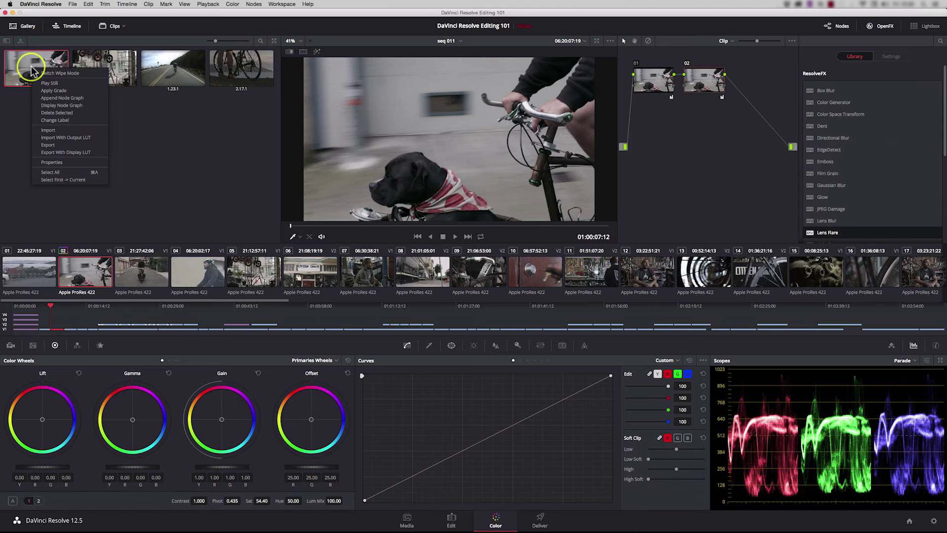
{"action": "left_click", "coordinate": [64, 106]}
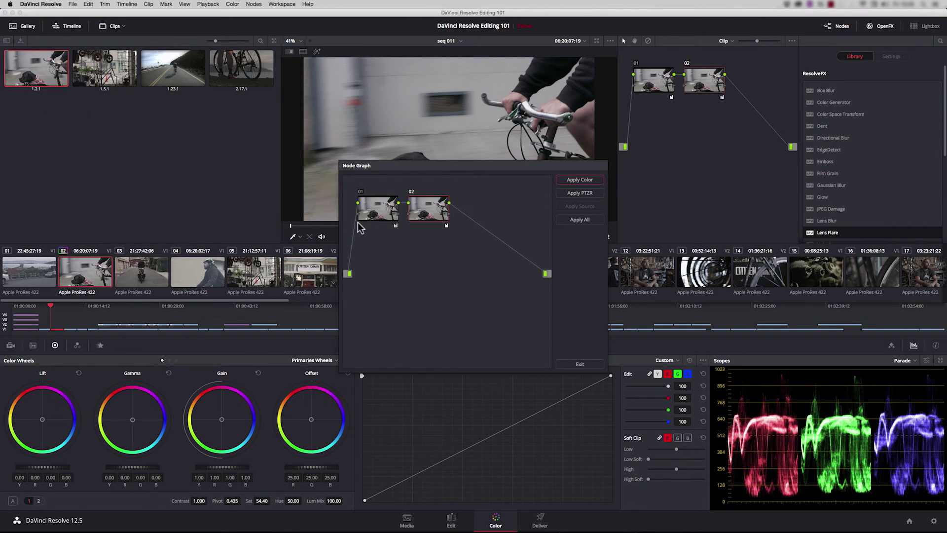
{"action": "left_click", "coordinate": [580, 365]}
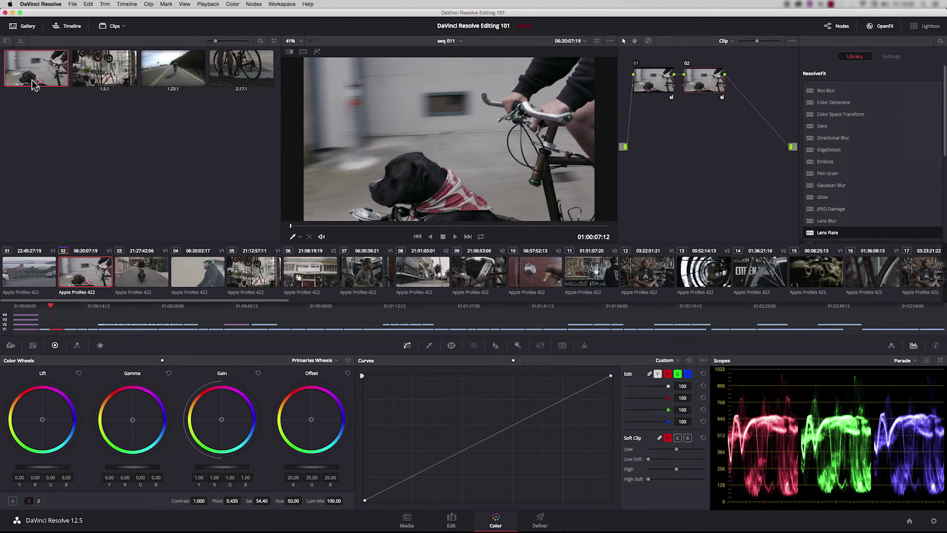
Apply still 1.2.1's grade to clip 04, then add a third node nudging midtones toward blue
{"action": "left_click", "coordinate": [191, 285]}
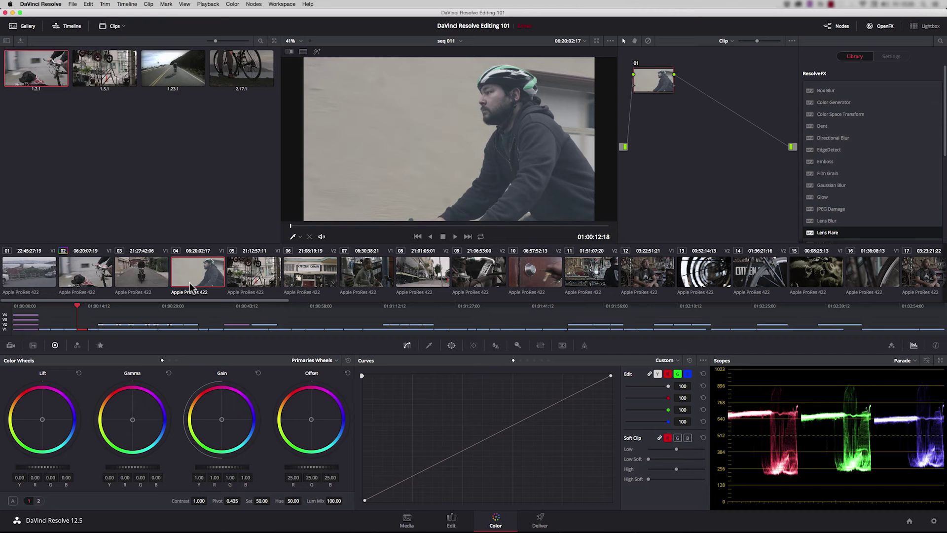
{"action": "left_click_drag", "start_coordinate": [34, 69], "coordinate": [637, 94]}
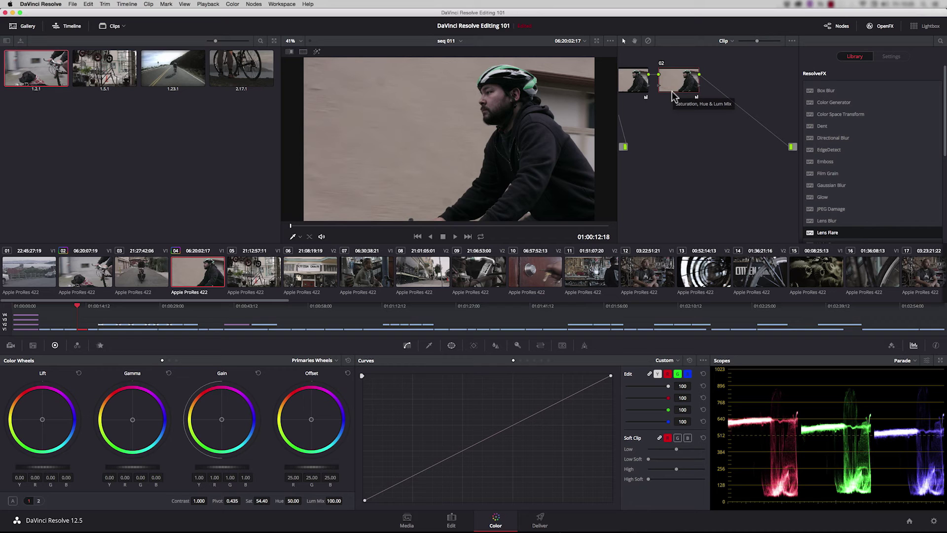
{"action": "key", "text": "alt+s"}
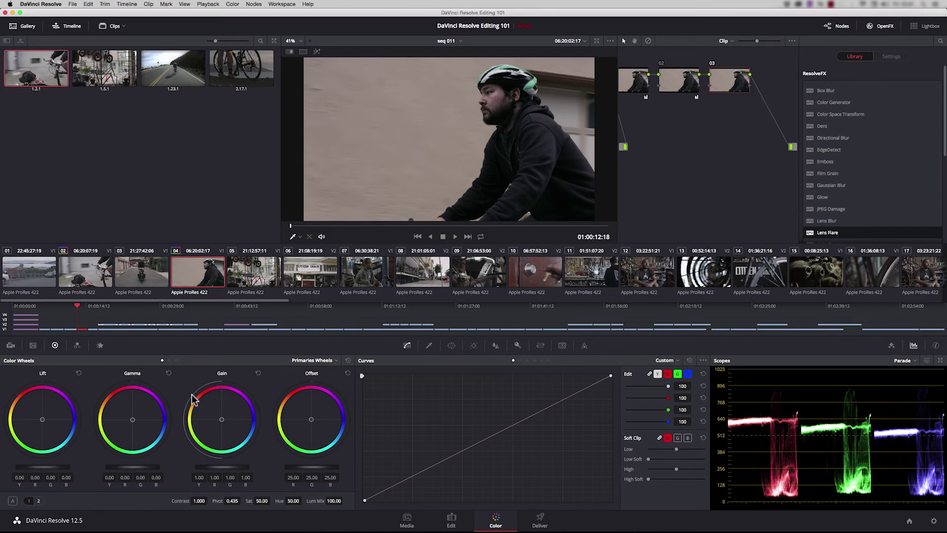
{"action": "left_click_drag", "start_coordinate": [132, 419], "coordinate": [134, 421]}
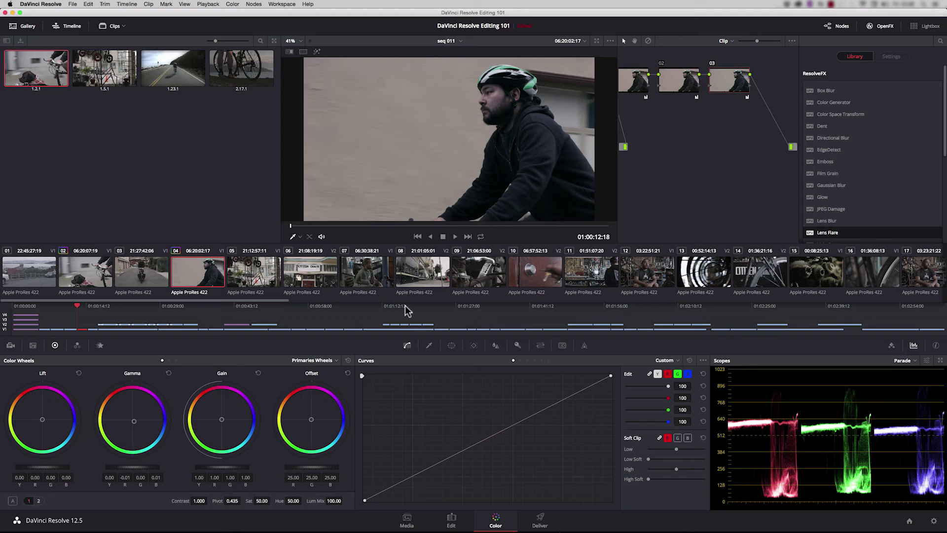
Show clip names and select Interview_01 clips 12 and 17 in the Lightbox grid
{"action": "left_click", "coordinate": [385, 291]}
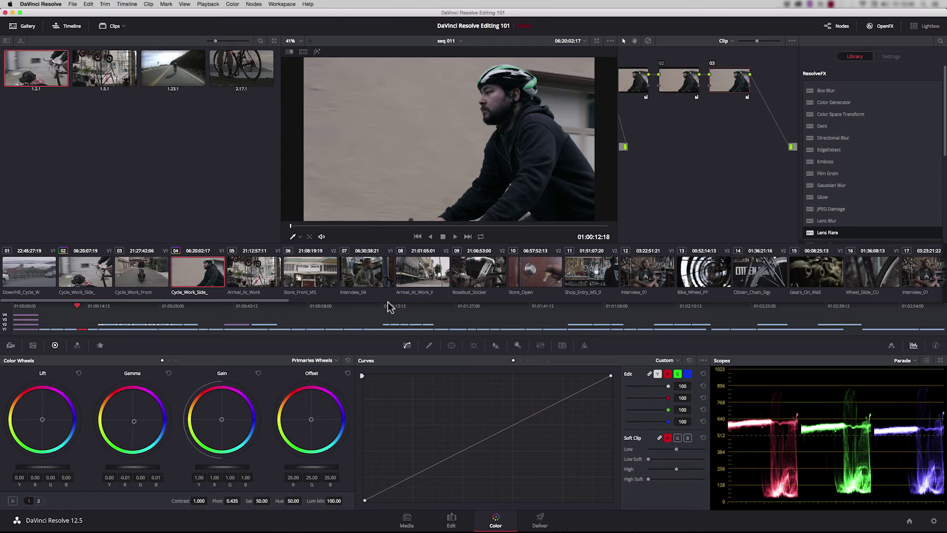
{"action": "left_click", "coordinate": [649, 272], "text": "super"}
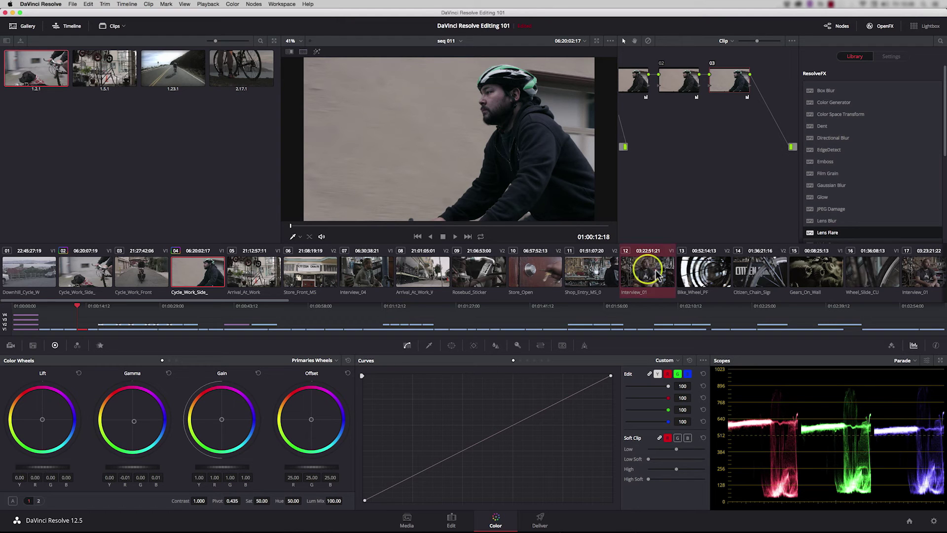
{"action": "left_click", "coordinate": [919, 274], "text": "super"}
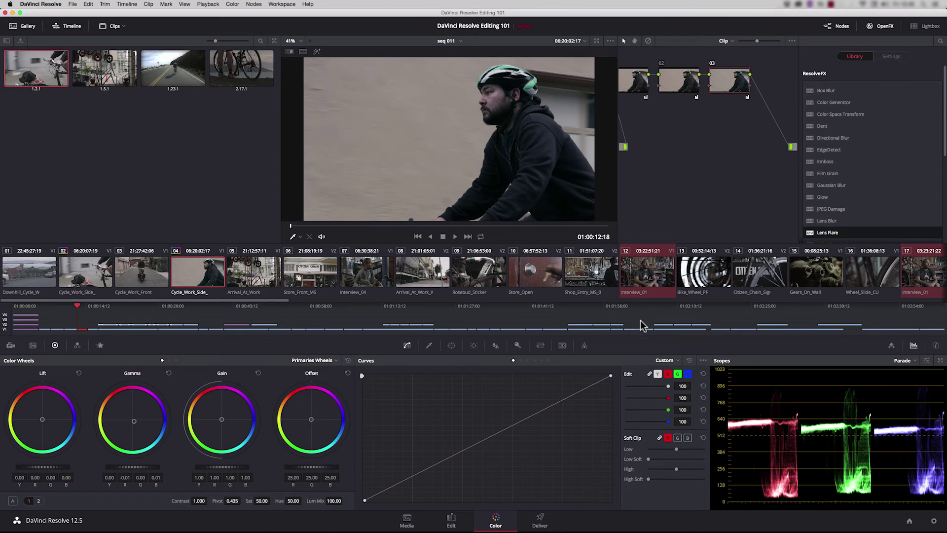
{"action": "left_click", "coordinate": [922, 28]}
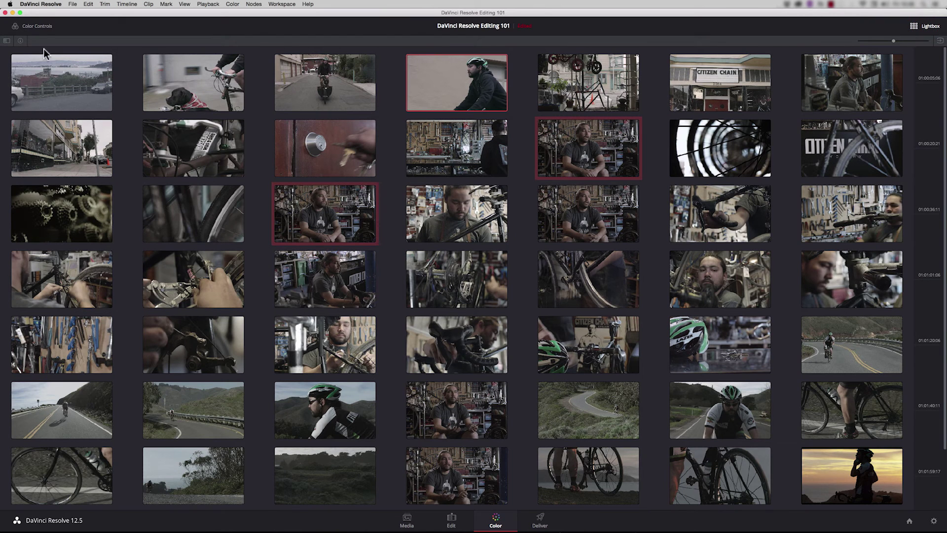
{"action": "left_click", "coordinate": [20, 42]}
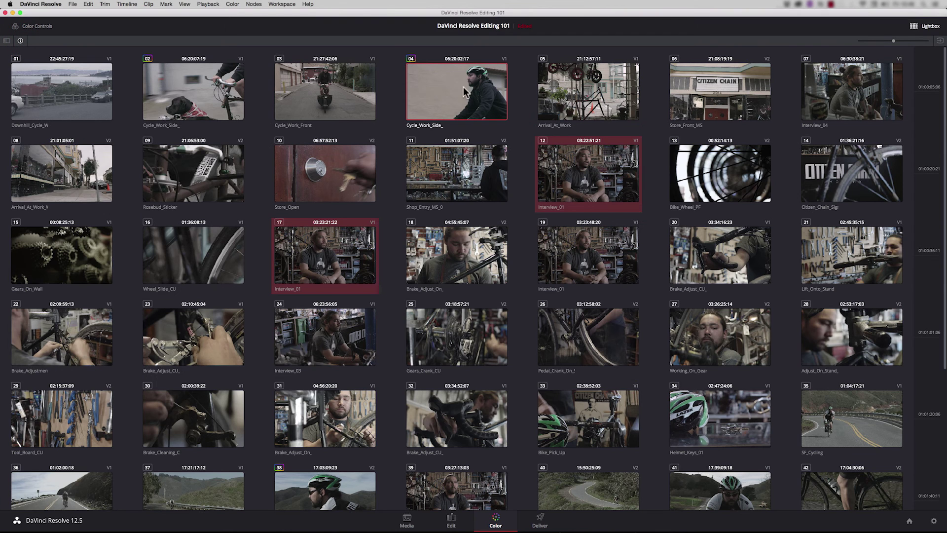
Add clip 19 and put the three Interview_01 clips into a new group named 'IVO1'
{"action": "left_click", "coordinate": [568, 259]}
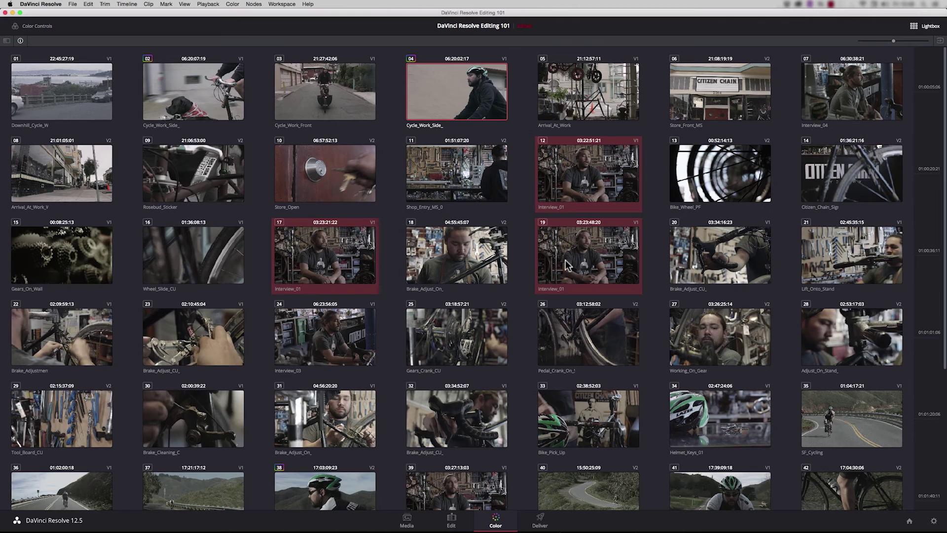
{"action": "right_click", "coordinate": [567, 264]}
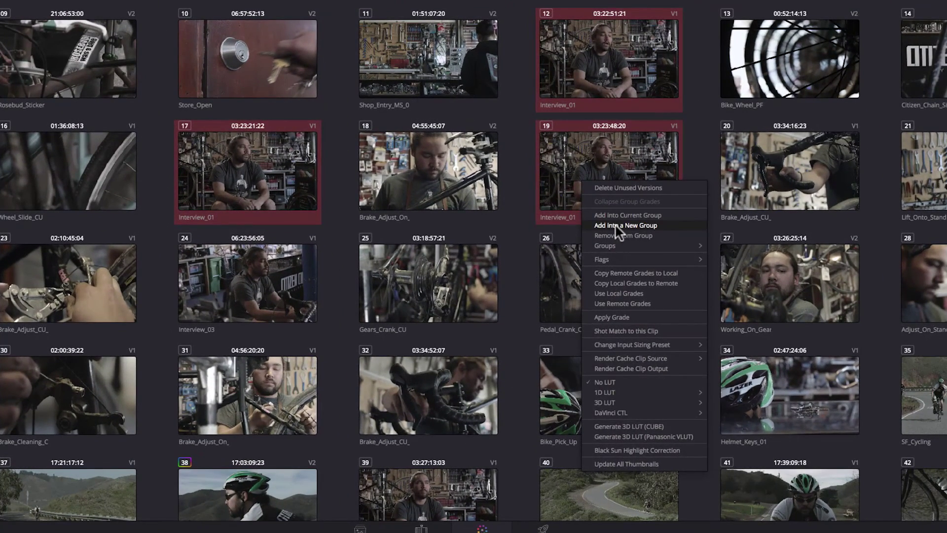
{"action": "left_click", "coordinate": [615, 225]}
{"action": "key", "text": "BackSpace"}
{"action": "type", "text": "IVO"}
{"action": "type", "text": "1"}
{"action": "key", "text": "Return"}
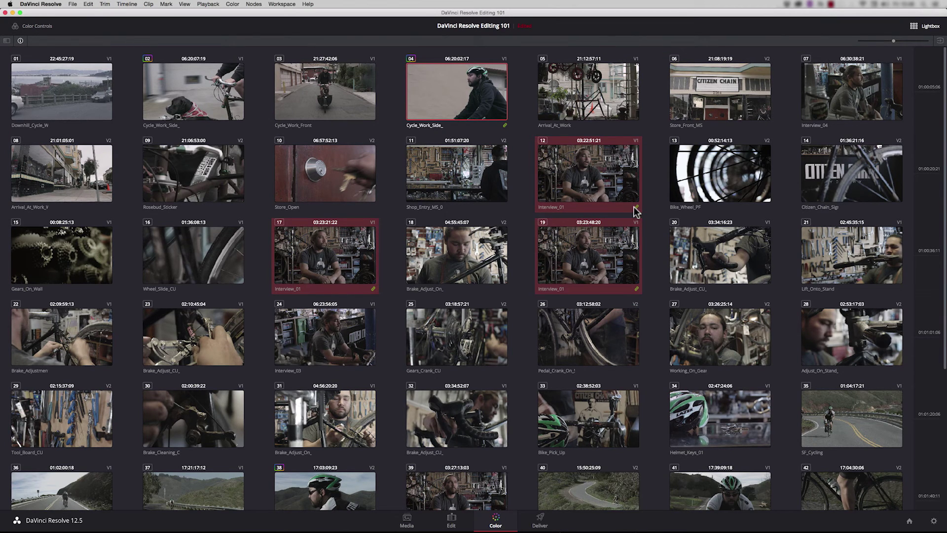
Leave the lightbox, select Interview_01, and switch to the Group Post-Clip grading level
{"action": "left_click", "coordinate": [914, 26]}
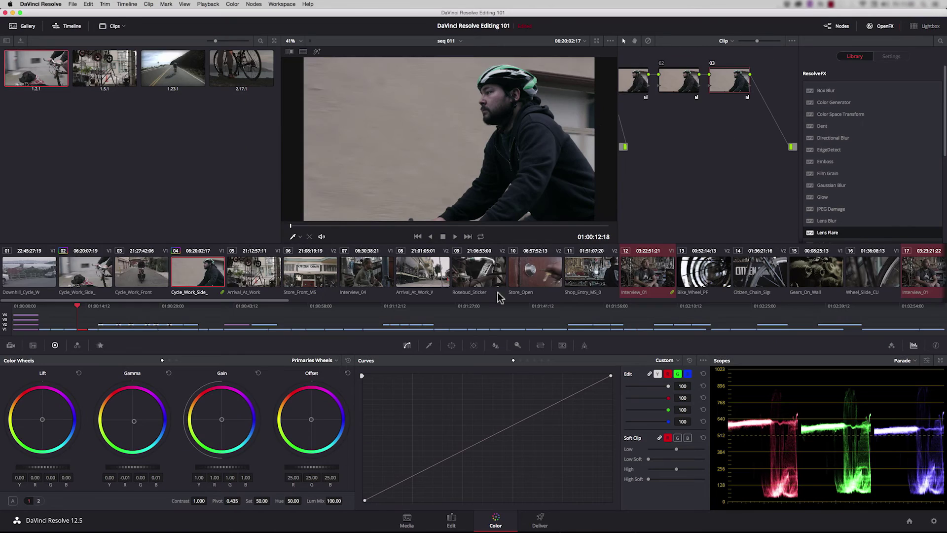
{"action": "left_click_drag", "start_coordinate": [232, 300], "coordinate": [392, 310]}
{"action": "left_click", "coordinate": [419, 273]}
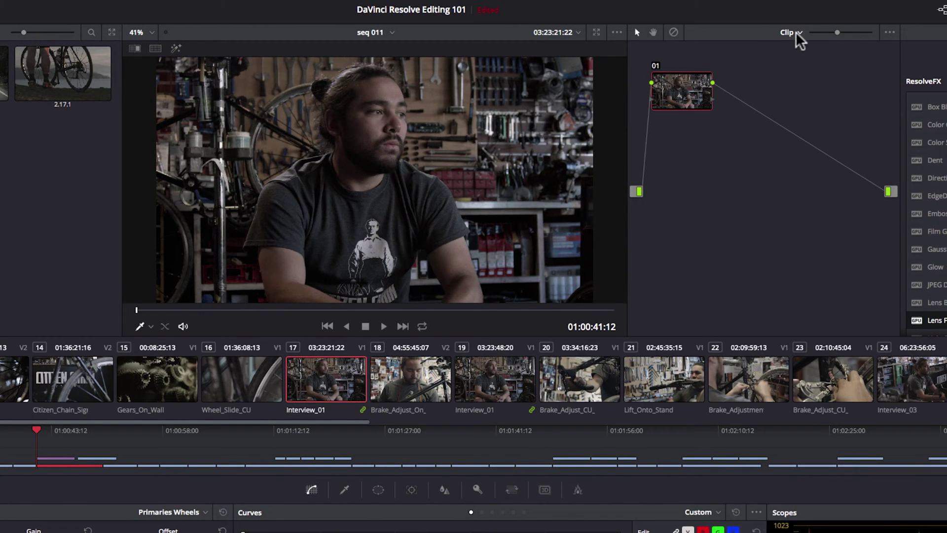
{"action": "left_click", "coordinate": [797, 33]}
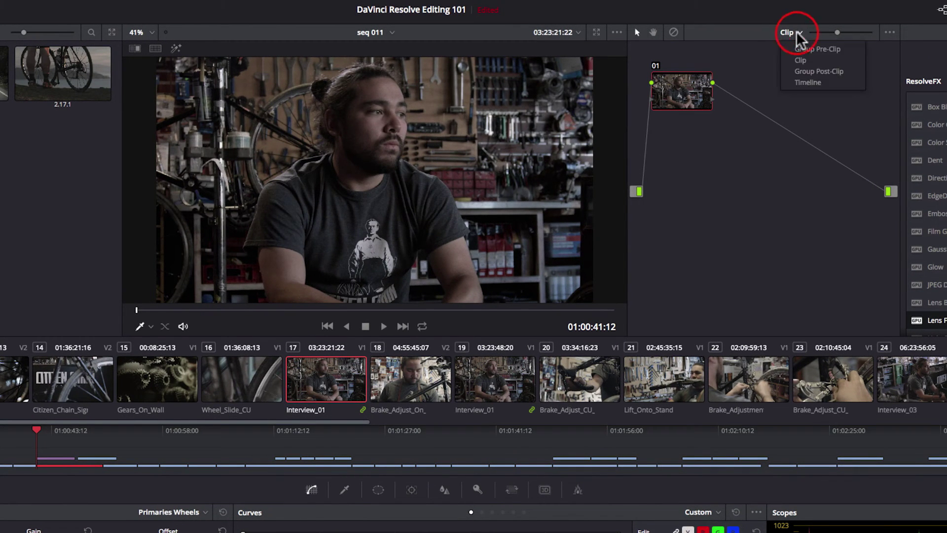
{"action": "left_click", "coordinate": [809, 71]}
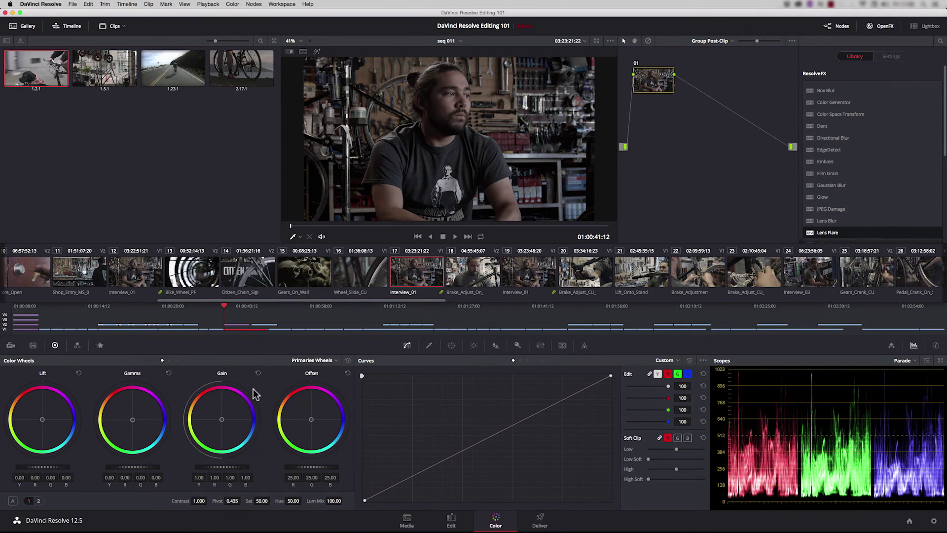
Raise the group gamma slightly, set saturation to 60.40, and grab still 1.16.1.POST
{"action": "left_click_drag", "start_coordinate": [125, 468], "coordinate": [131, 468]}
{"action": "left_click_drag", "start_coordinate": [261, 500], "coordinate": [269, 501]}
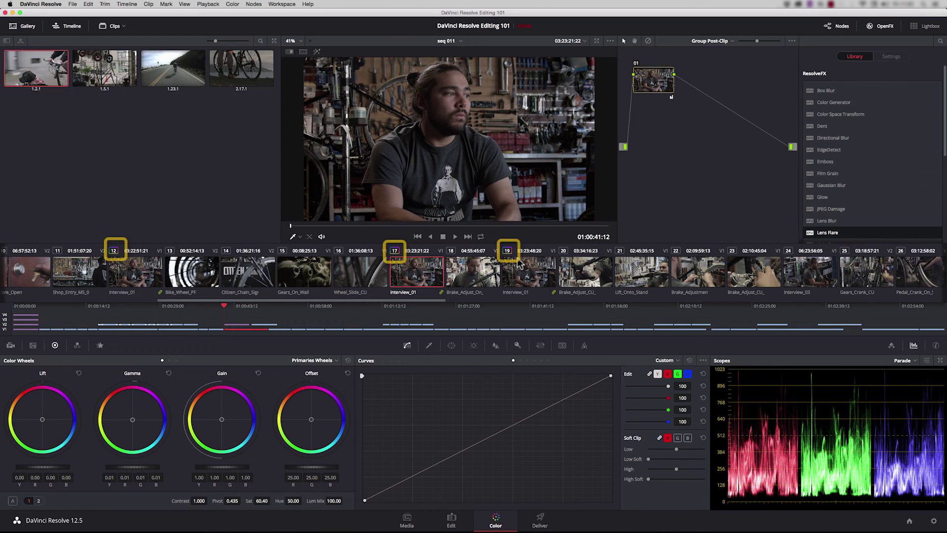
{"action": "right_click", "coordinate": [445, 136]}
{"action": "left_click", "coordinate": [470, 141]}
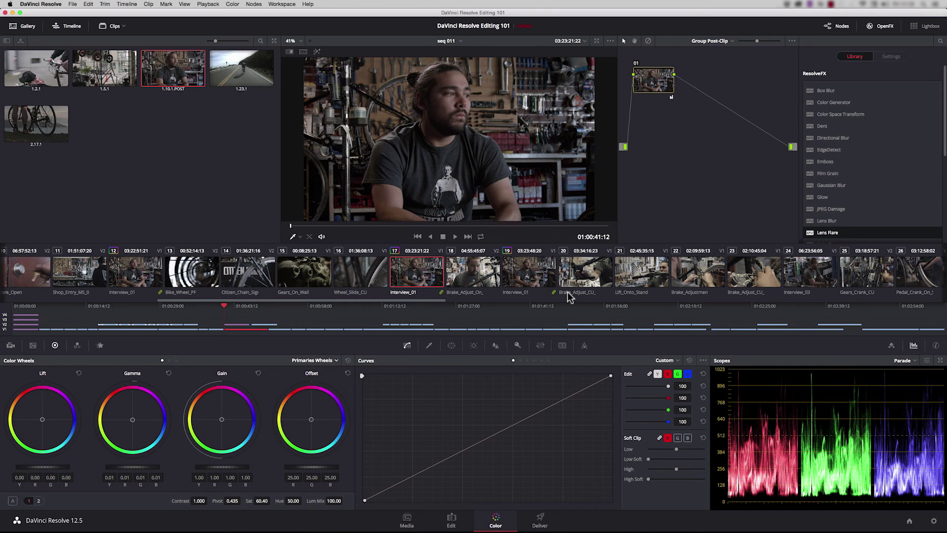
Compare Bay_MS (clip 50) with Bay_MS_Back (clip 51) and shot-match Bay_MS to it
{"action": "left_click_drag", "start_coordinate": [347, 300], "coordinate": [449, 304]}
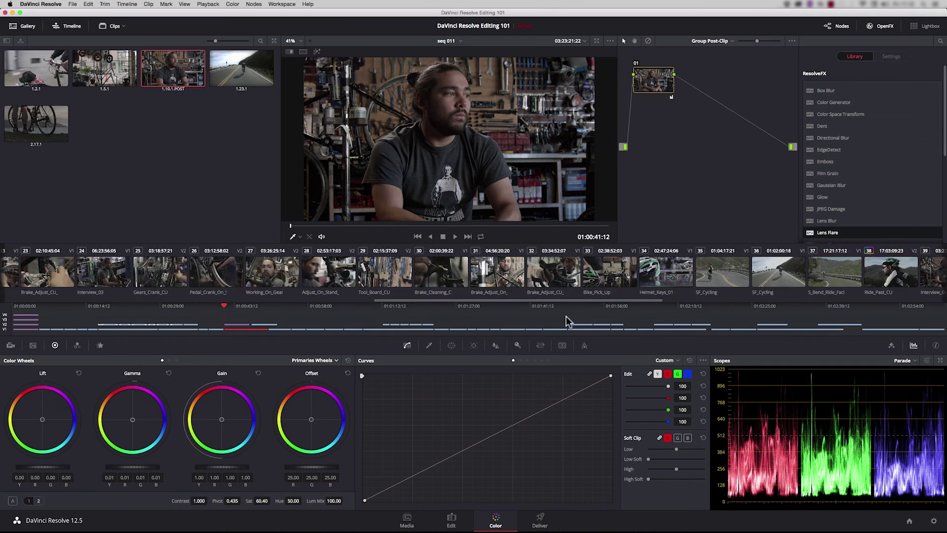
{"action": "scroll", "coordinate": [570, 320], "scroll_direction": "right", "scroll_amount": 10}
{"action": "left_click", "coordinate": [674, 289]}
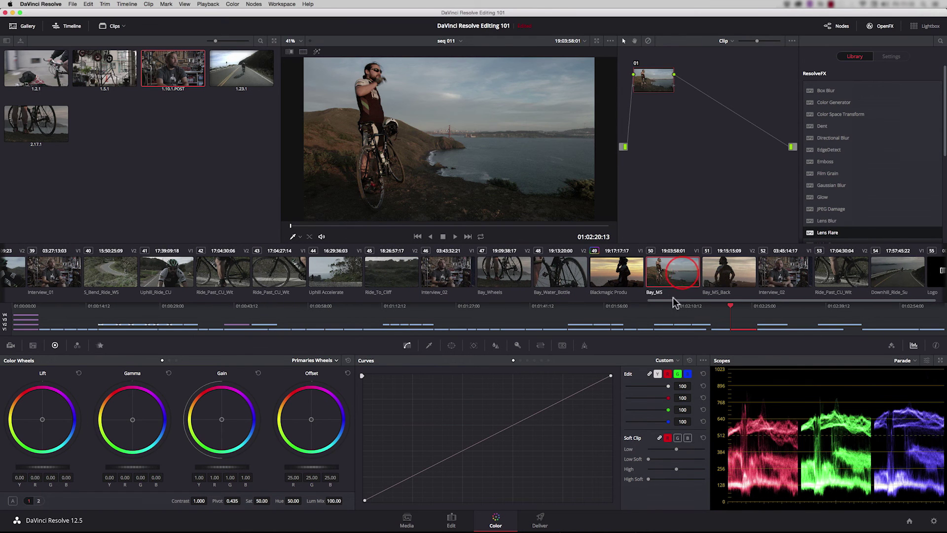
{"action": "left_click", "coordinate": [726, 276]}
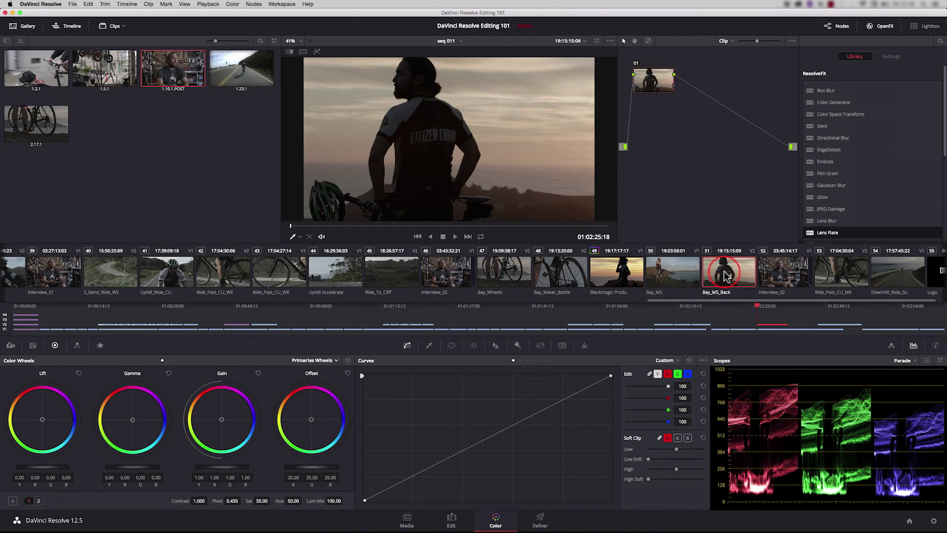
{"action": "left_click", "coordinate": [683, 276]}
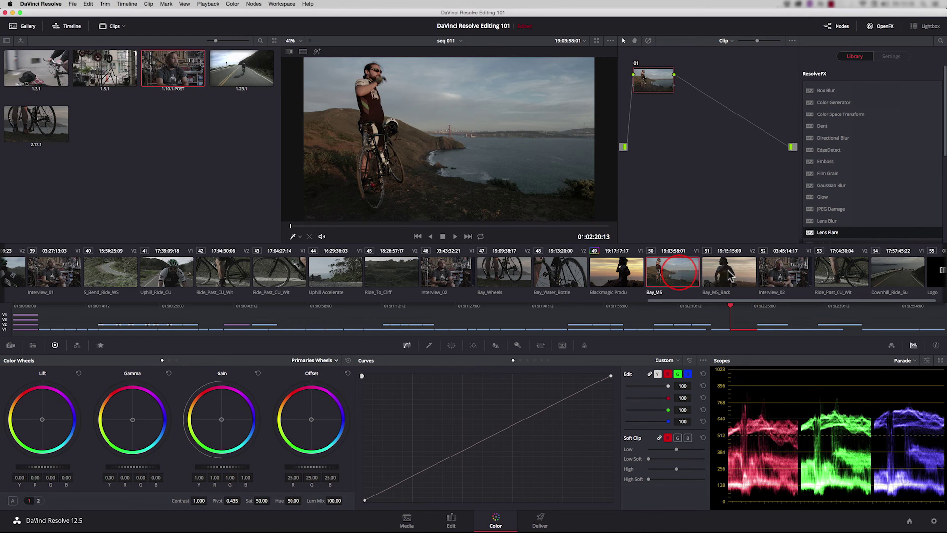
{"action": "left_click", "coordinate": [730, 275]}
{"action": "left_click", "coordinate": [683, 276]}
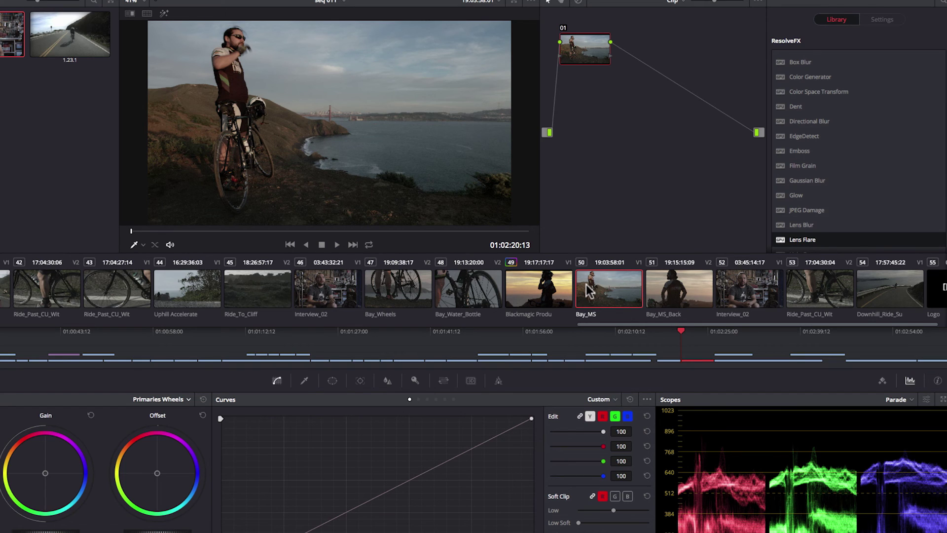
{"action": "right_click", "coordinate": [674, 286]}
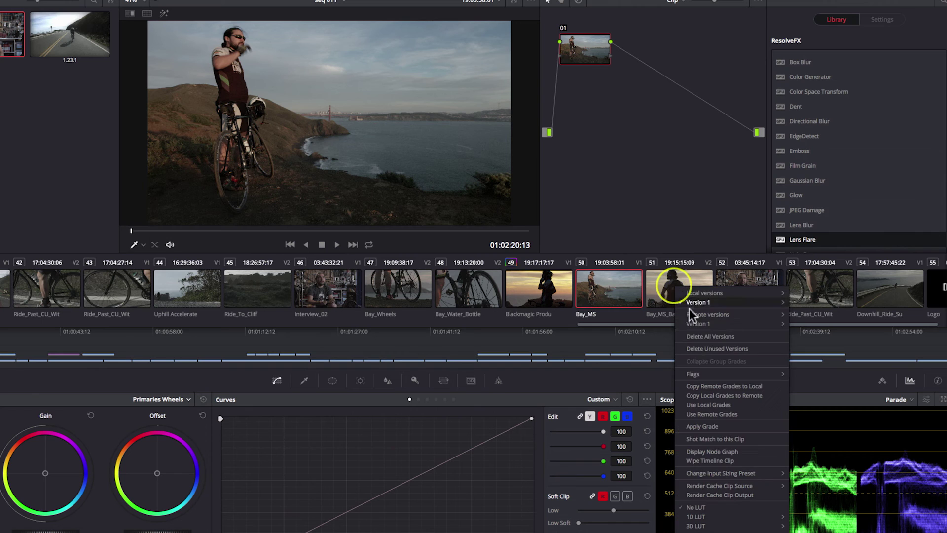
{"action": "left_click", "coordinate": [726, 438]}
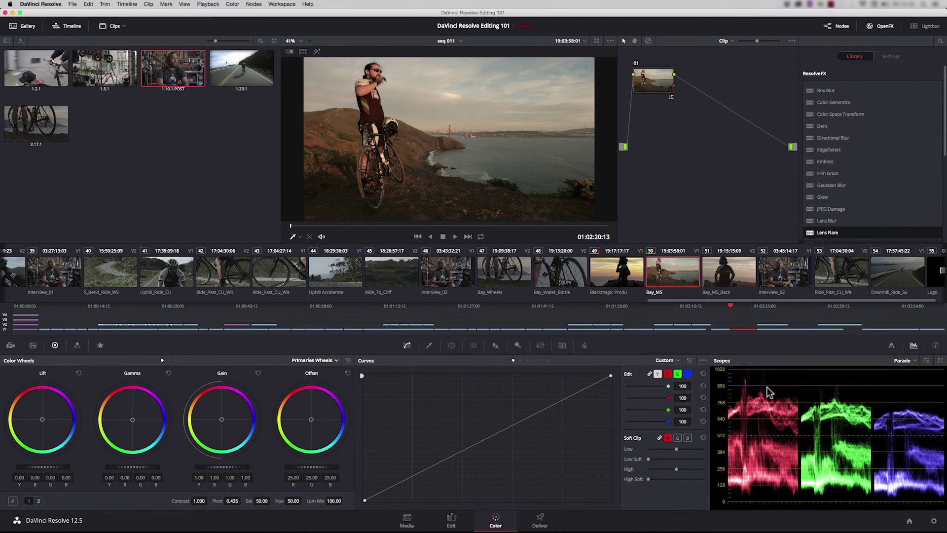
Add a second node on Bay_MS with gamma -0.10 and saturation 42.60, checking against Bay_MS_Back
{"action": "key", "text": "alt+s"}
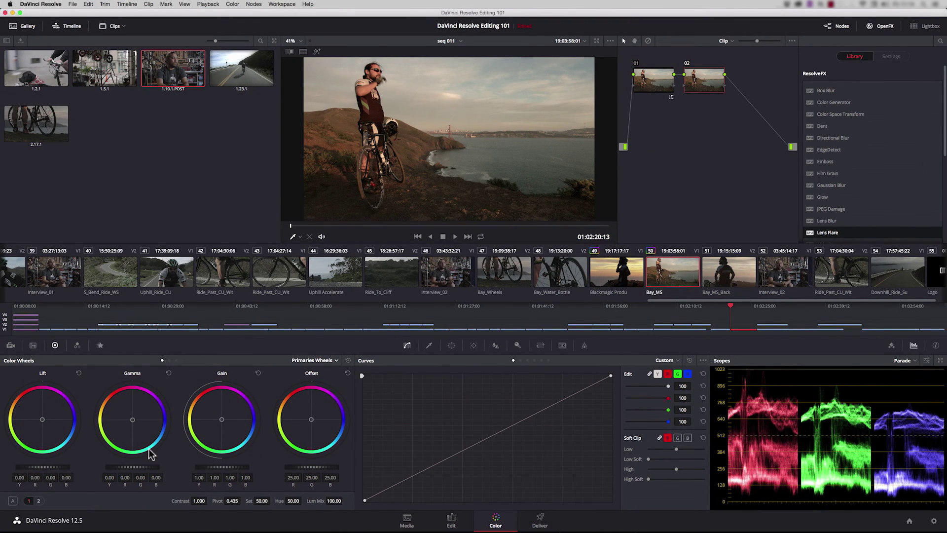
{"action": "left_click_drag", "start_coordinate": [141, 466], "coordinate": [129, 466]}
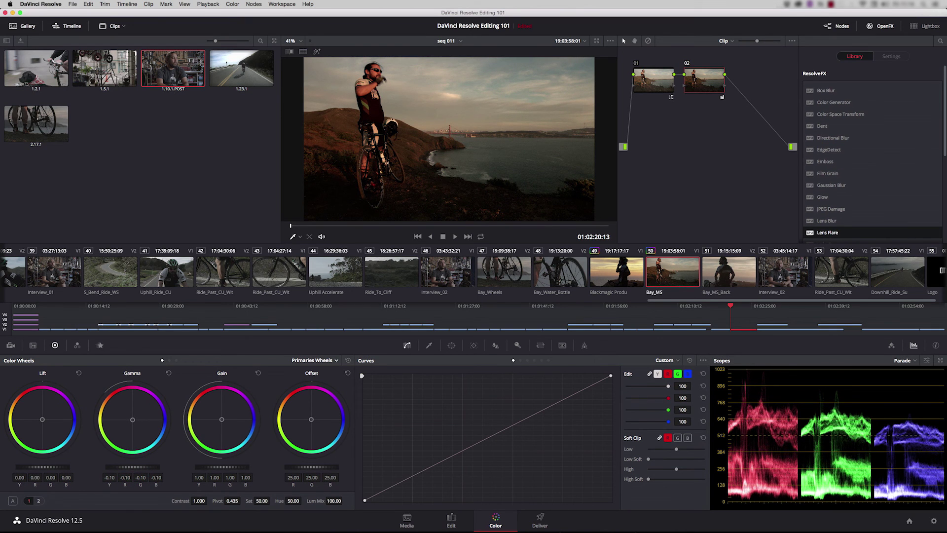
{"action": "left_click", "coordinate": [727, 275]}
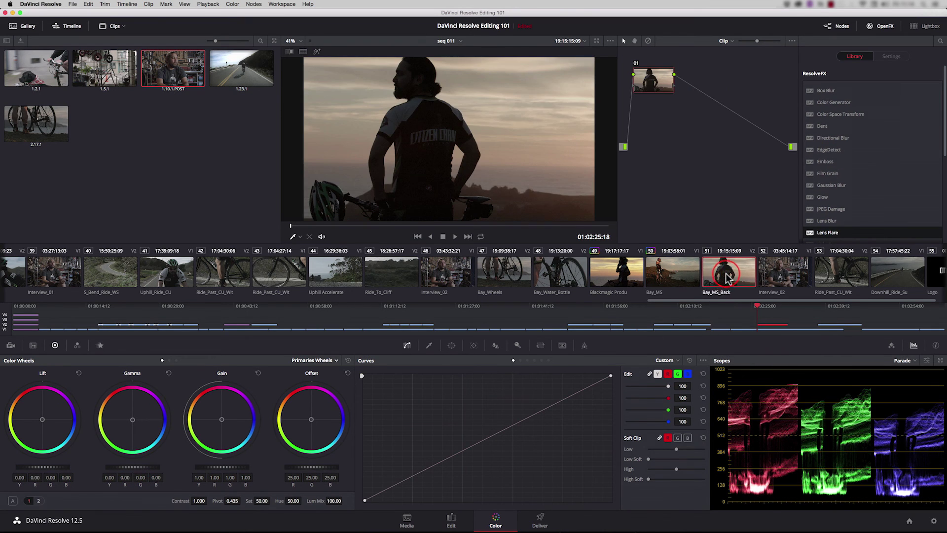
{"action": "left_click", "coordinate": [690, 274]}
{"action": "left_click", "coordinate": [717, 274]}
{"action": "left_click", "coordinate": [690, 277]}
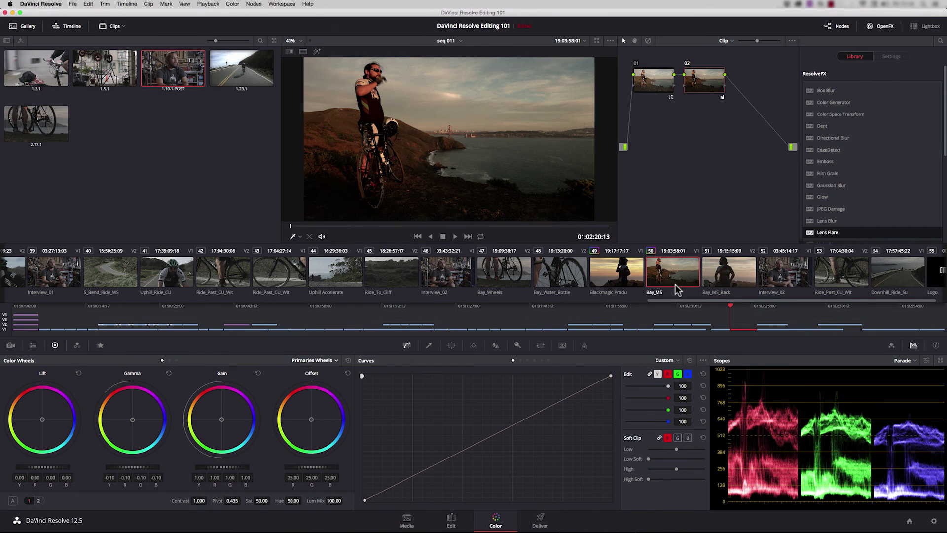
{"action": "left_click_drag", "start_coordinate": [262, 500], "coordinate": [257, 501]}
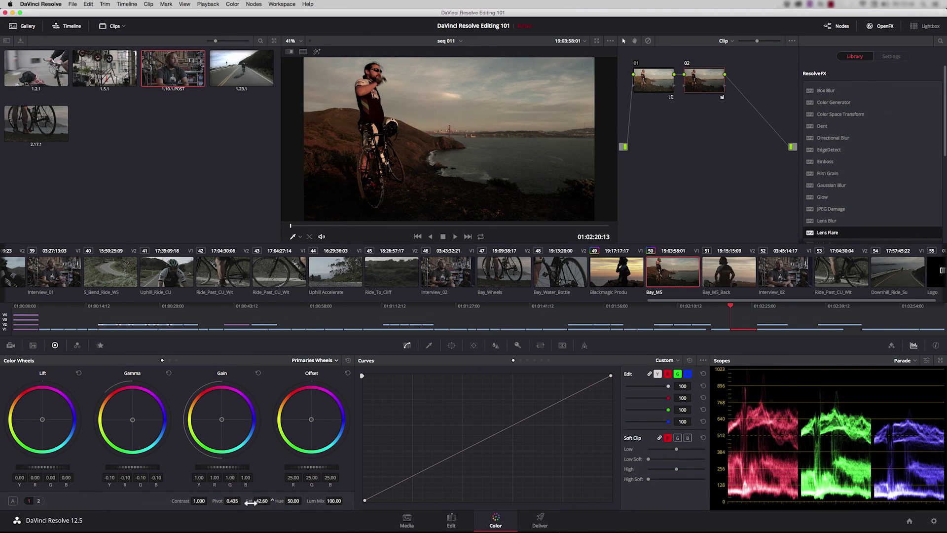
{"action": "left_click", "coordinate": [728, 271]}
{"action": "left_click", "coordinate": [683, 275]}
Label node 01 'shot matched' and grab gallery still 1.31.1
{"action": "right_click", "coordinate": [652, 80]}
{"action": "mouse_move", "coordinate": [671, 146]}
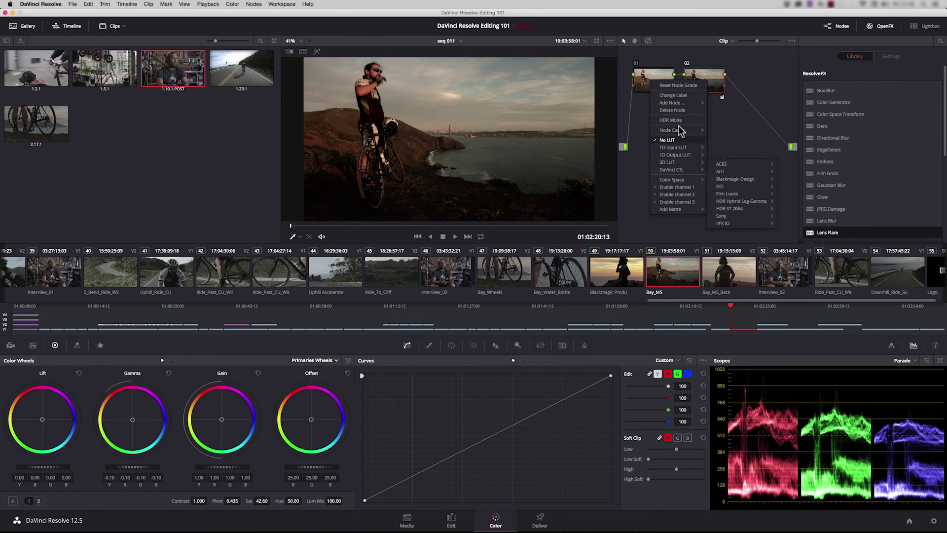
{"action": "left_click", "coordinate": [680, 95]}
{"action": "type", "text": "shot matched"}
{"action": "key", "text": "Return"}
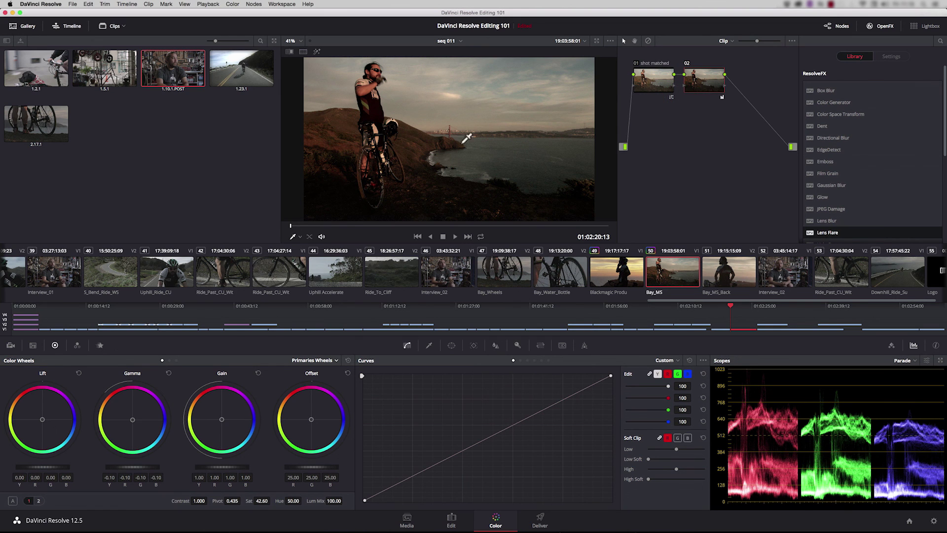
{"action": "right_click", "coordinate": [468, 89]}
{"action": "left_click", "coordinate": [475, 94]}
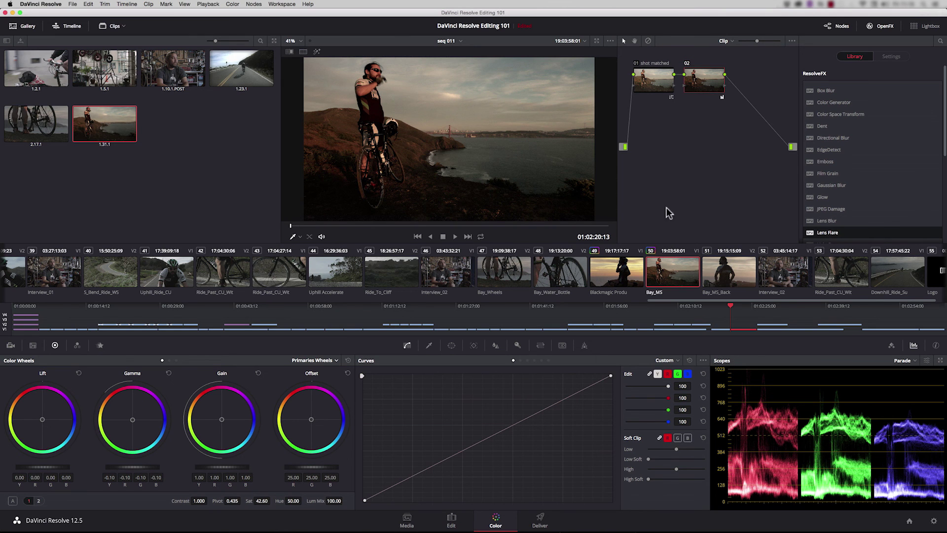
{"action": "left_click", "coordinate": [648, 41]}
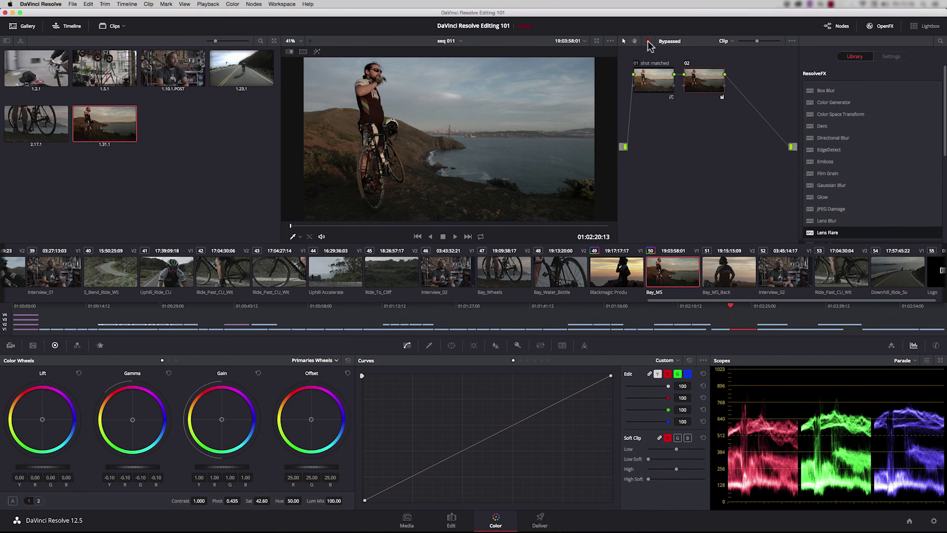
{"action": "left_click", "coordinate": [648, 41]}
{"action": "key", "text": "shift+d"}
{"action": "key", "text": "shift+d"}
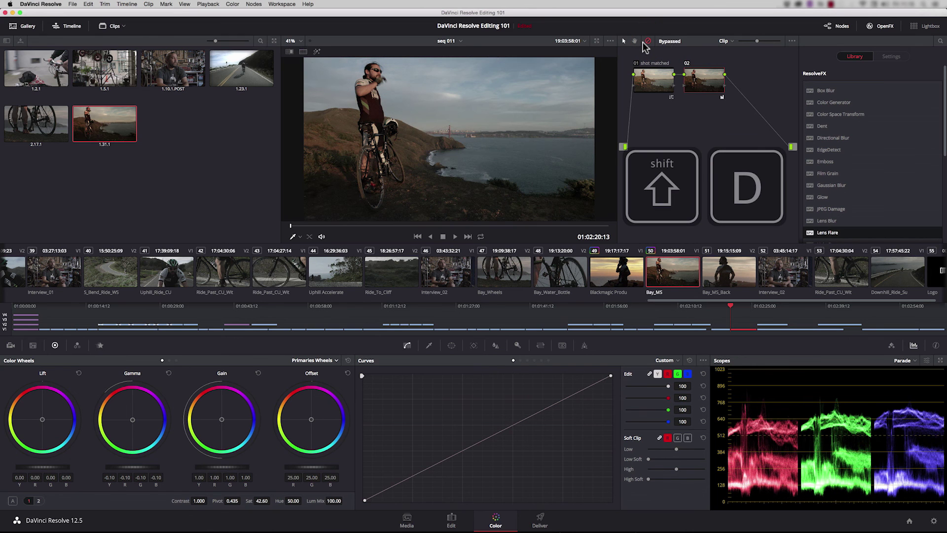
{"action": "key", "text": "shift+d"}
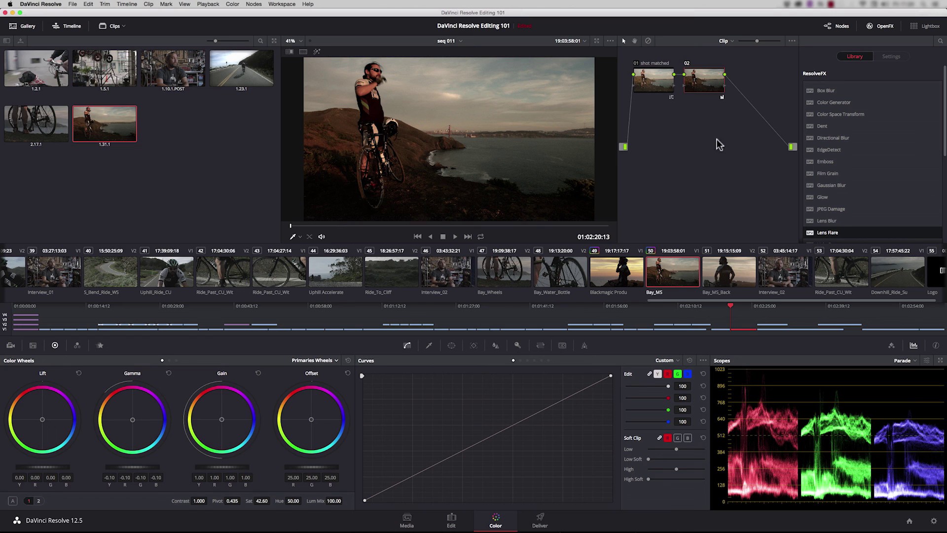
Switch to Timeline grading level, add timeline node 01, and go to the Edit page
{"action": "left_click", "coordinate": [729, 41]}
{"action": "left_click", "coordinate": [734, 59]}
{"action": "key", "text": "alt+s"}
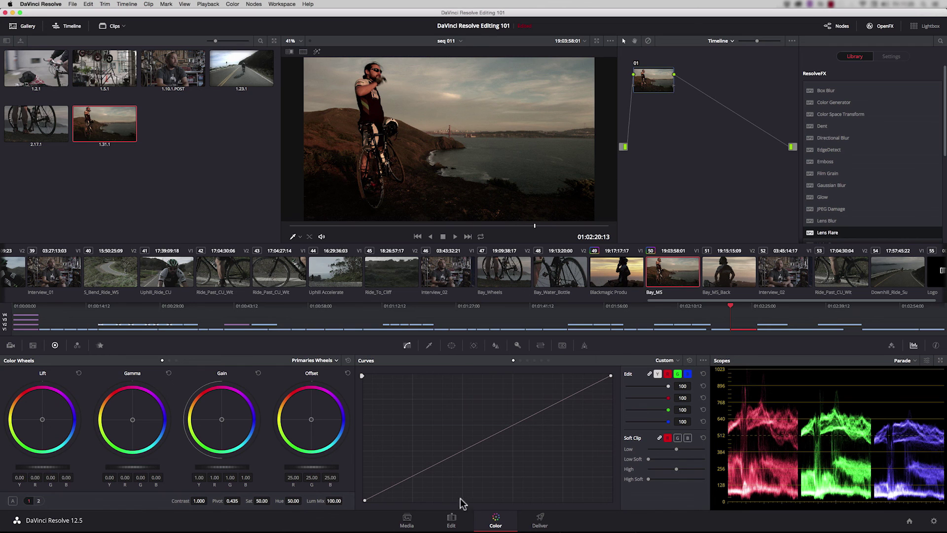
{"action": "left_click", "coordinate": [452, 519]}
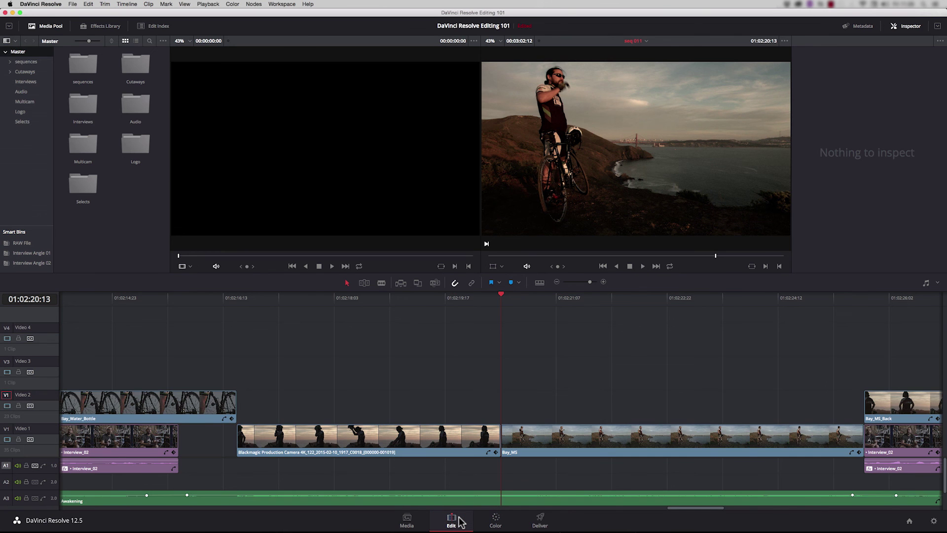